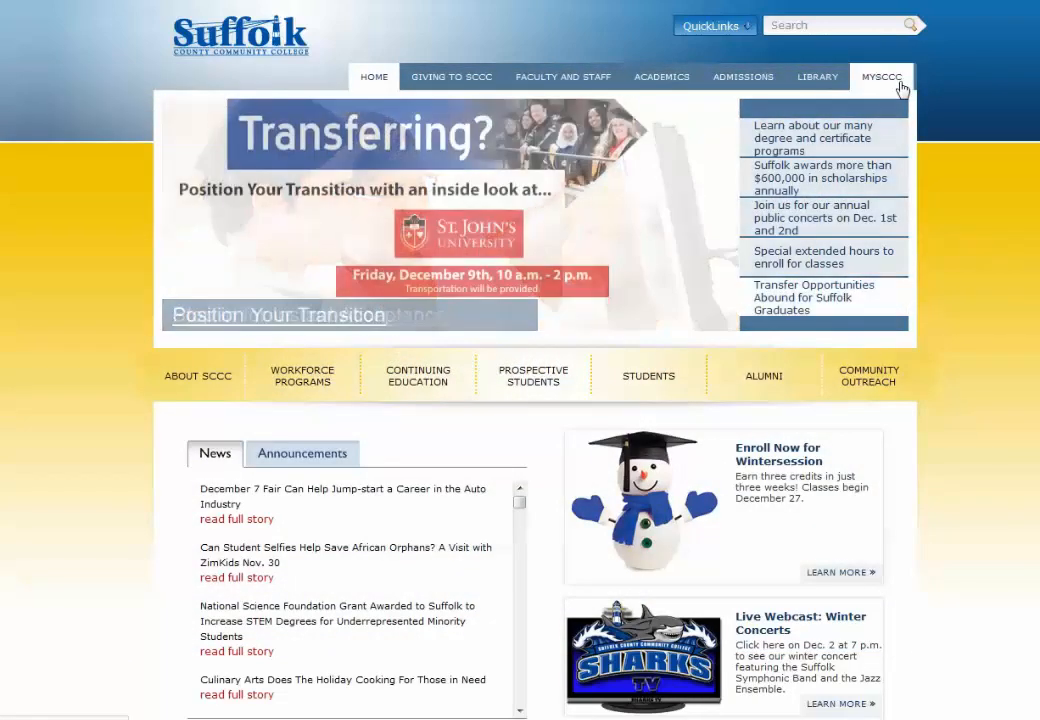
Step: Sign in to the Blackboard Learning System through MySCCC with the account username and password
left_click(900, 87)
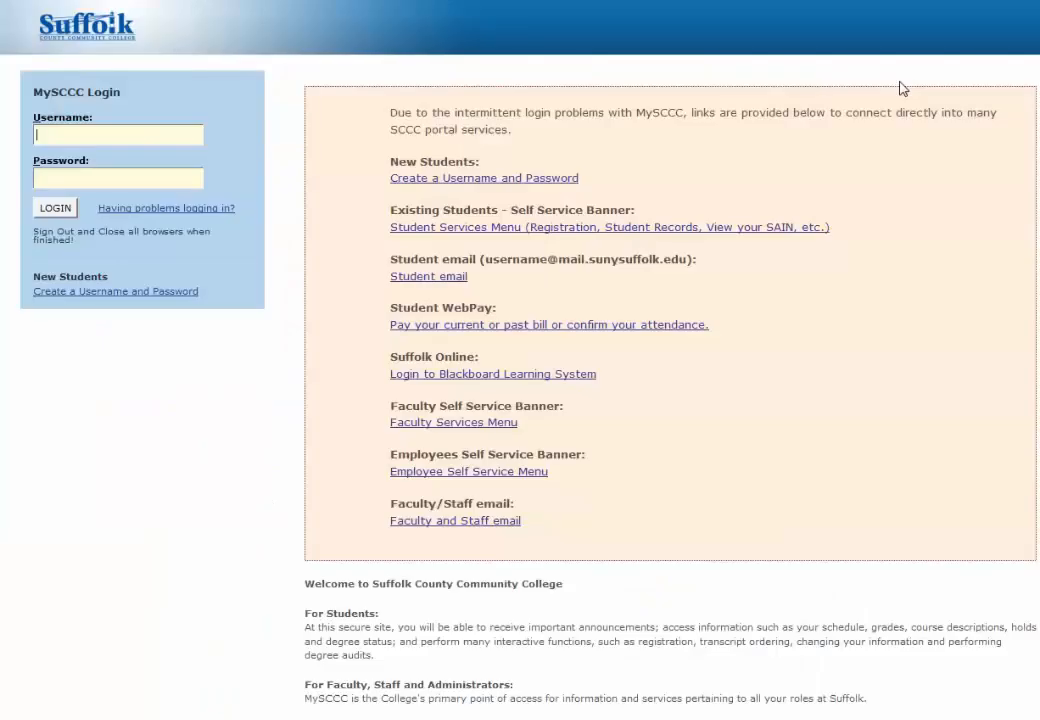
left_click(469, 374)
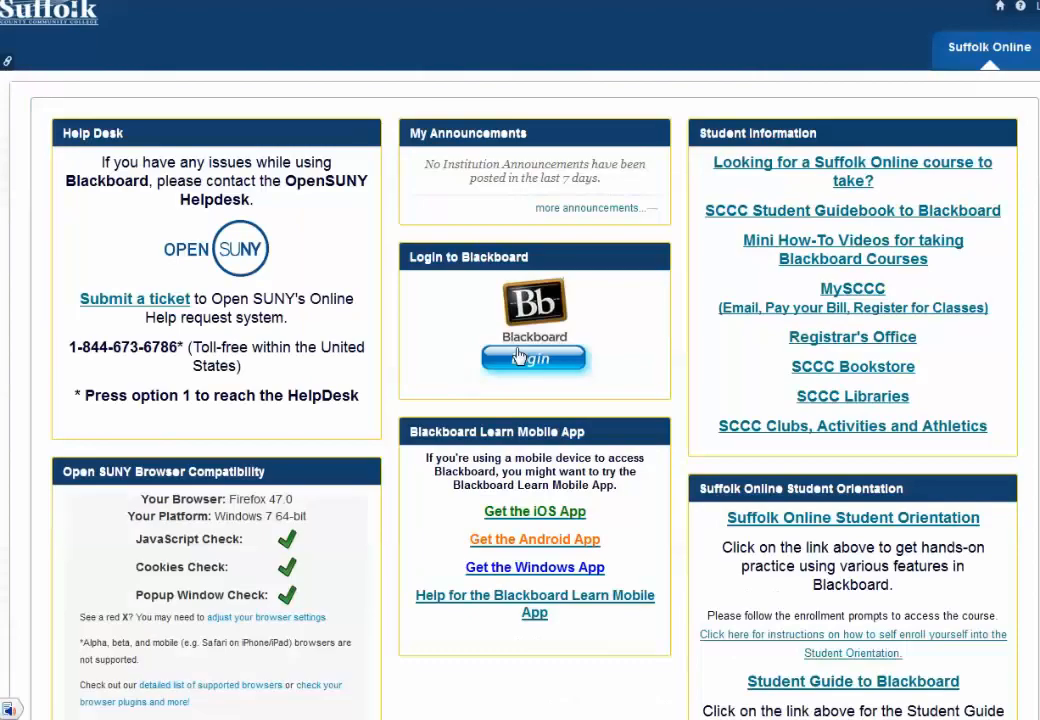
left_click(530, 360)
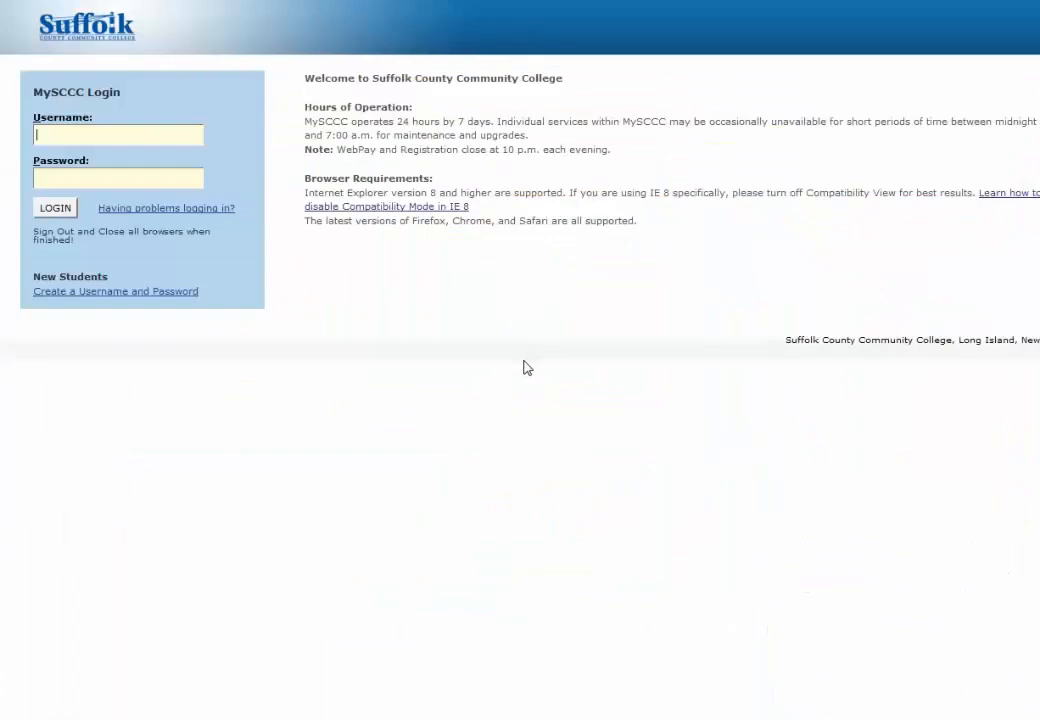
type("woods")
key("Tab")
type("•••••••••")
key("Return")
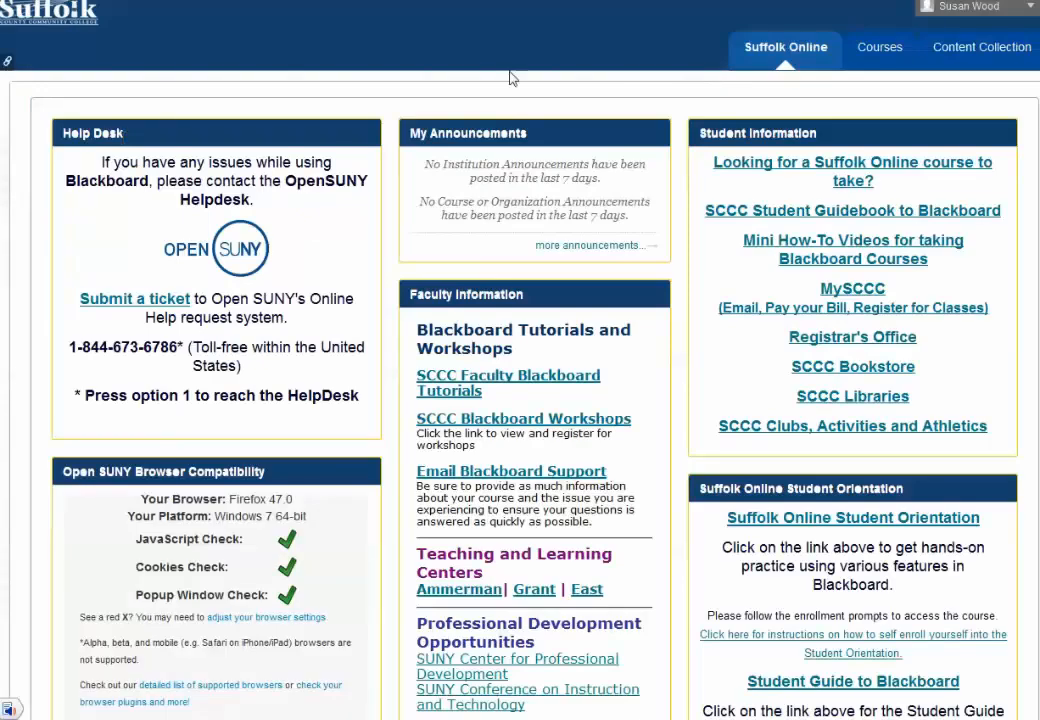
Step: Open the LIB-101-300 Intro. to College Research course's Content area and show the Build Content options
left_click(880, 47)
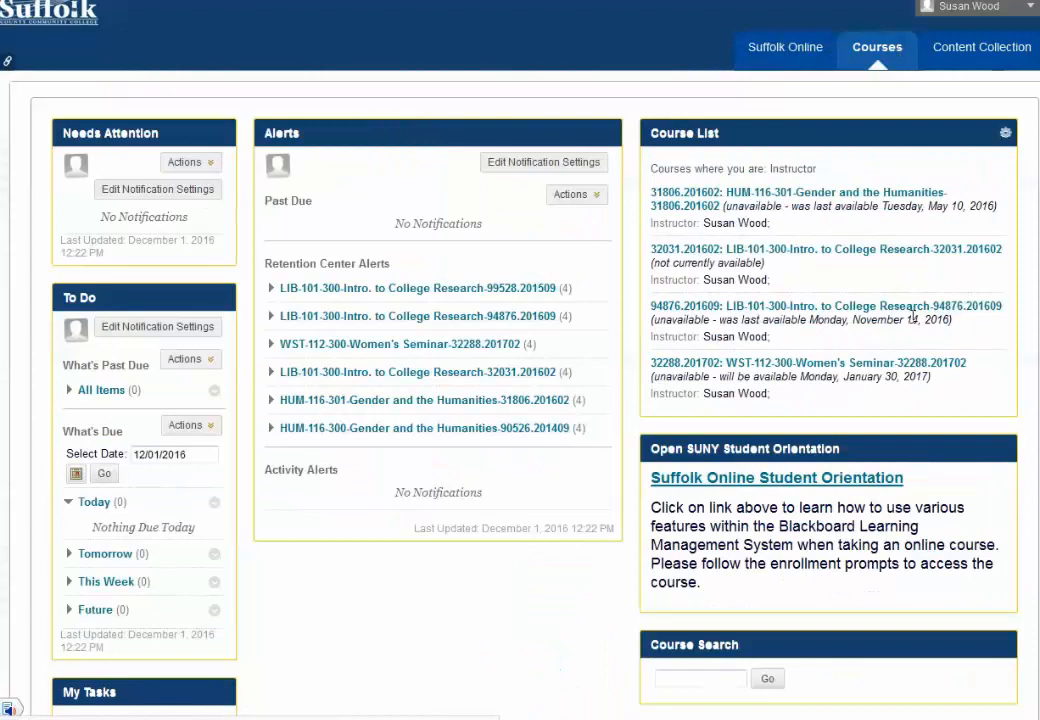
left_click(778, 308)
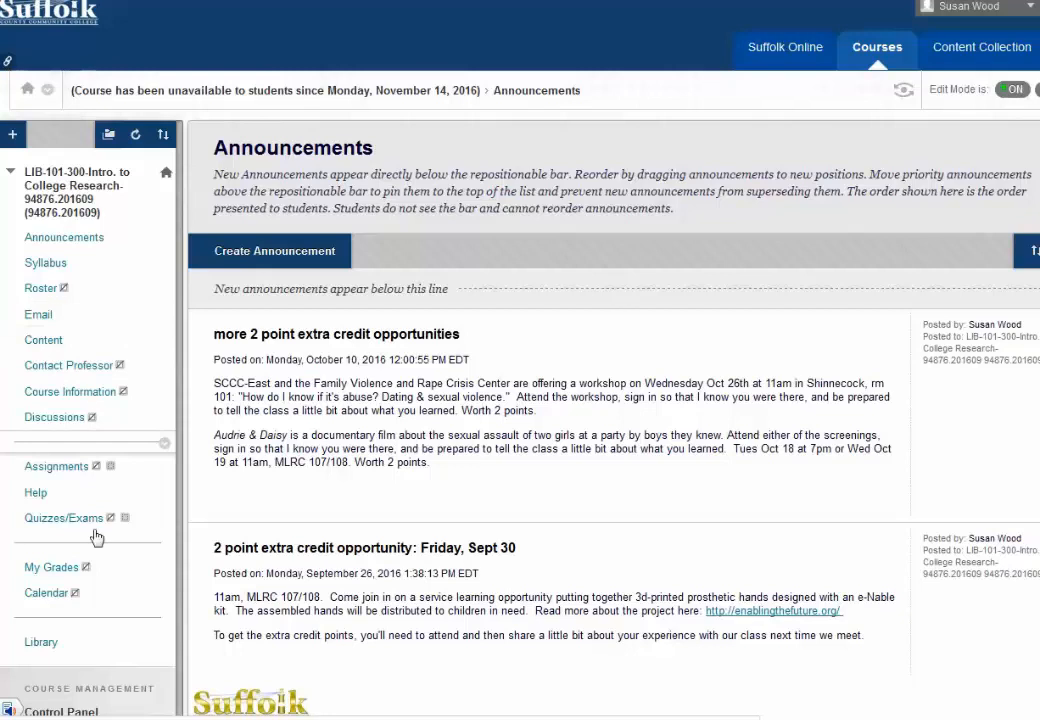
left_click(44, 342)
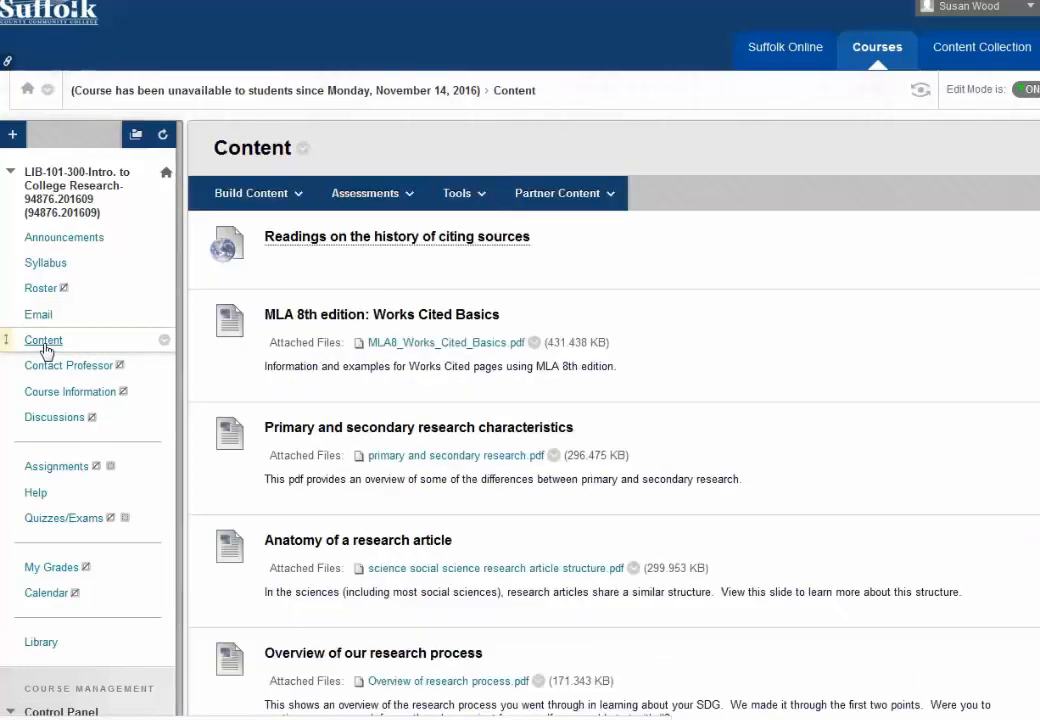
left_click(283, 195)
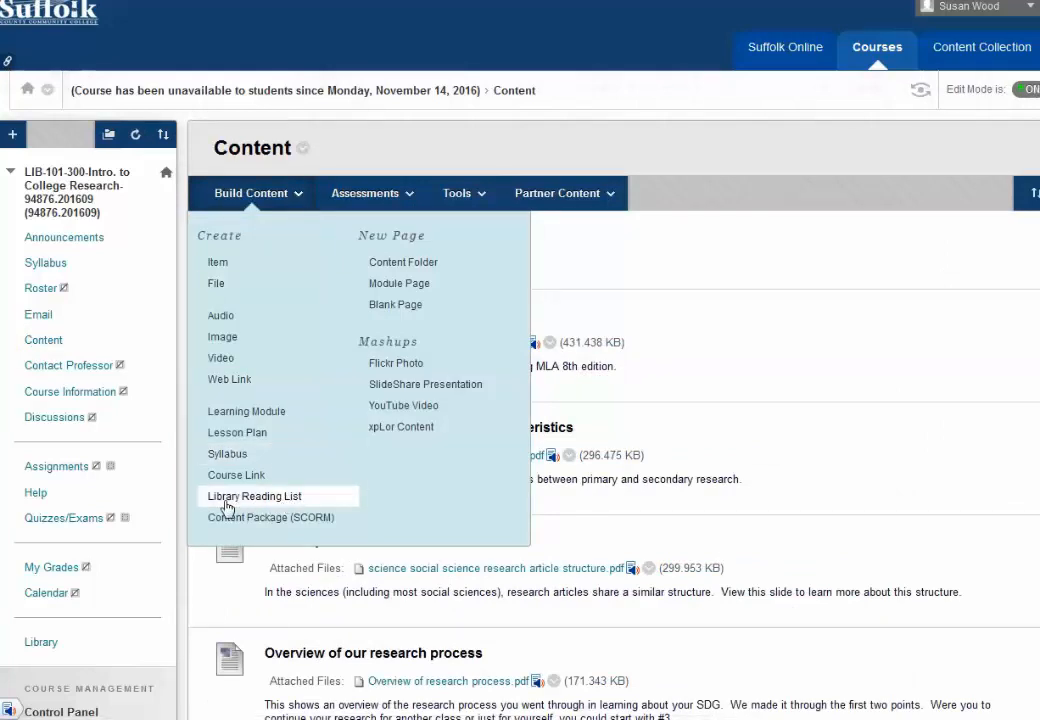
Step: Create a Library Reading List named 'Readings' and submit it
left_click(285, 498)
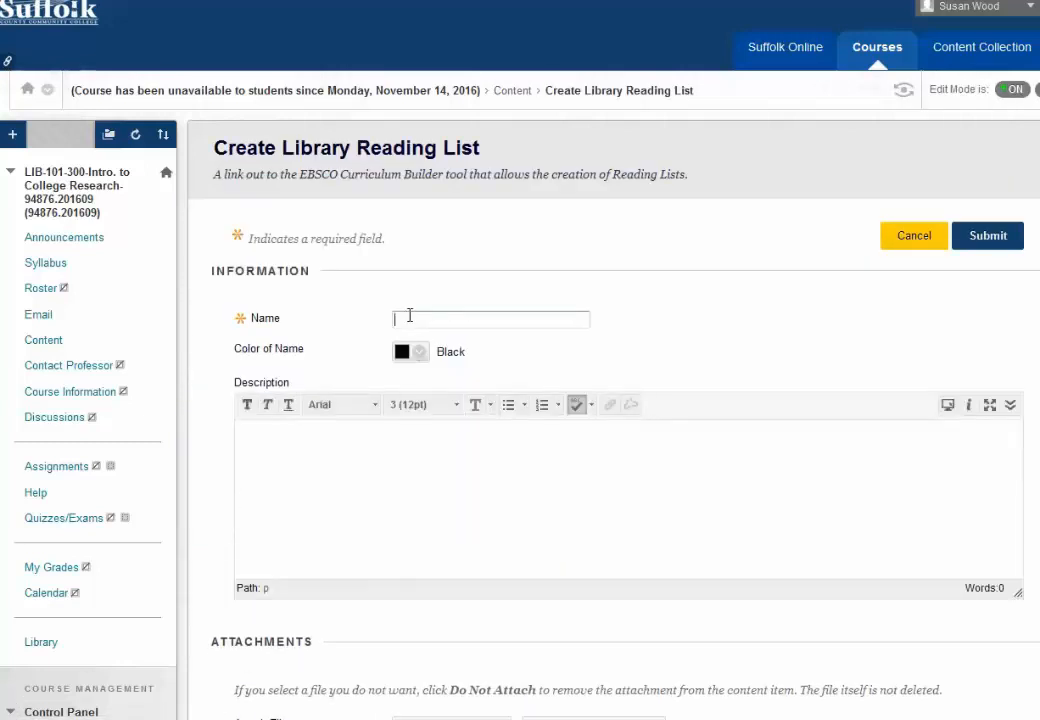
left_click(410, 317)
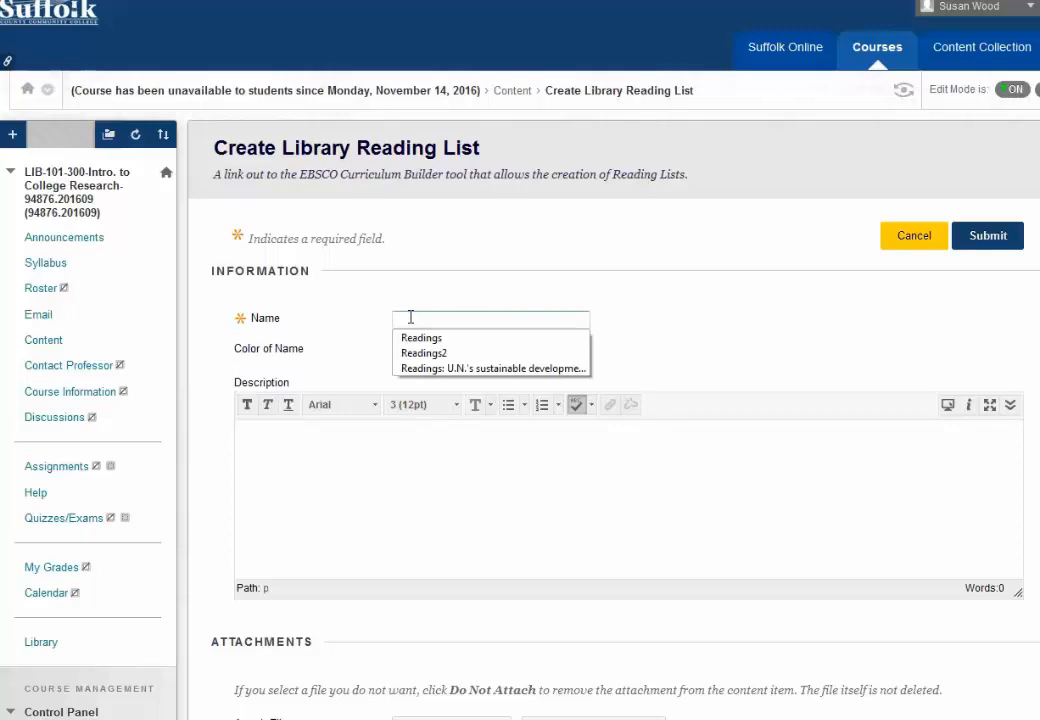
left_click(421, 338)
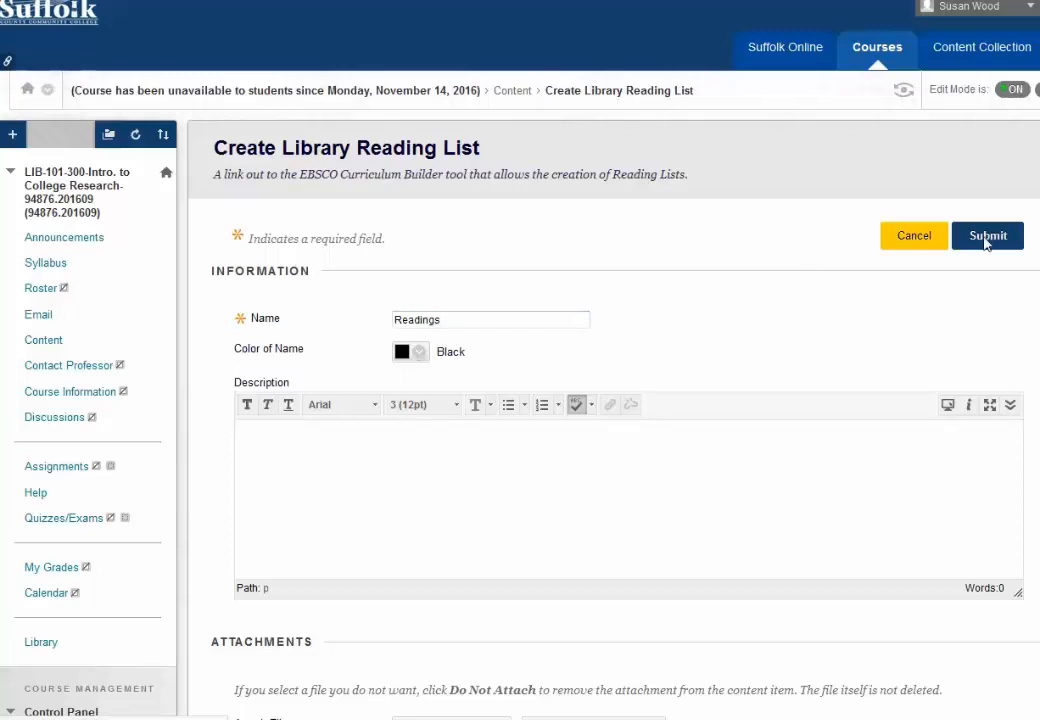
left_click(985, 238)
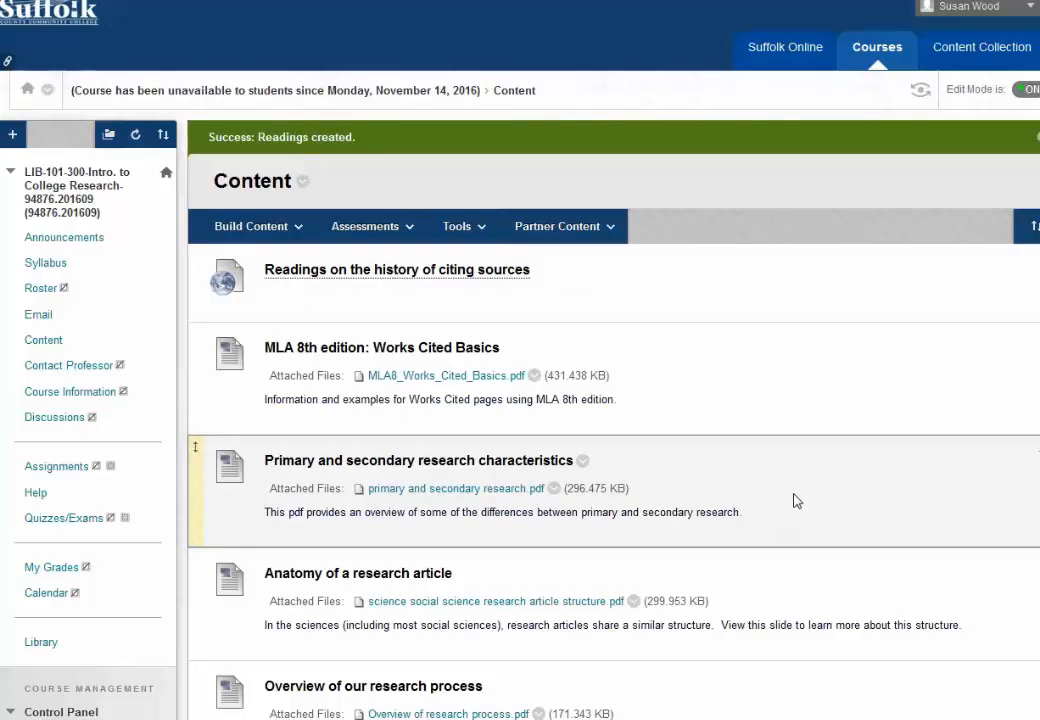
Step: Drag the Readings item to the top of the Content list, above the citing-sources readings
scroll(796, 500, "down", 3)
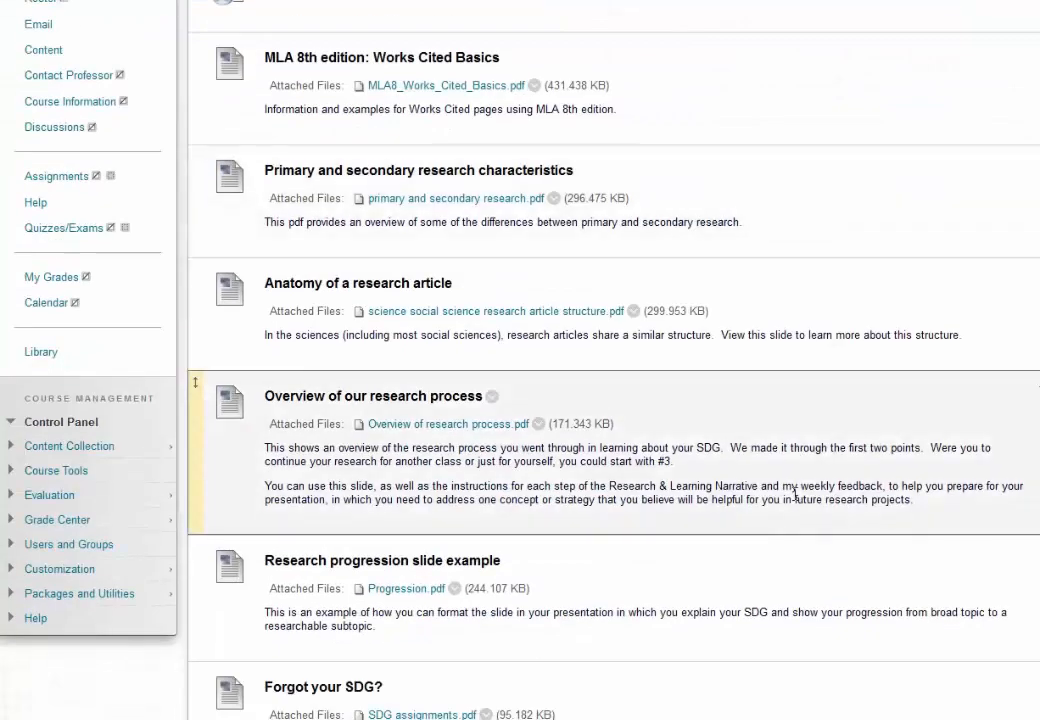
scroll(796, 497, "down", 2)
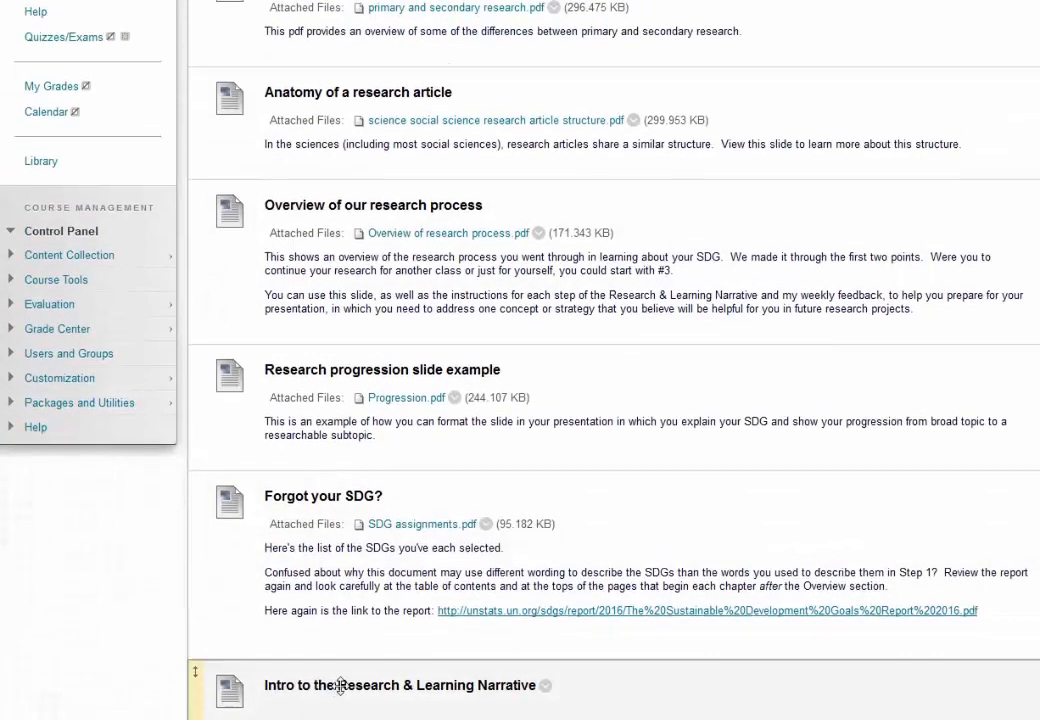
scroll(340, 686, "down", 1)
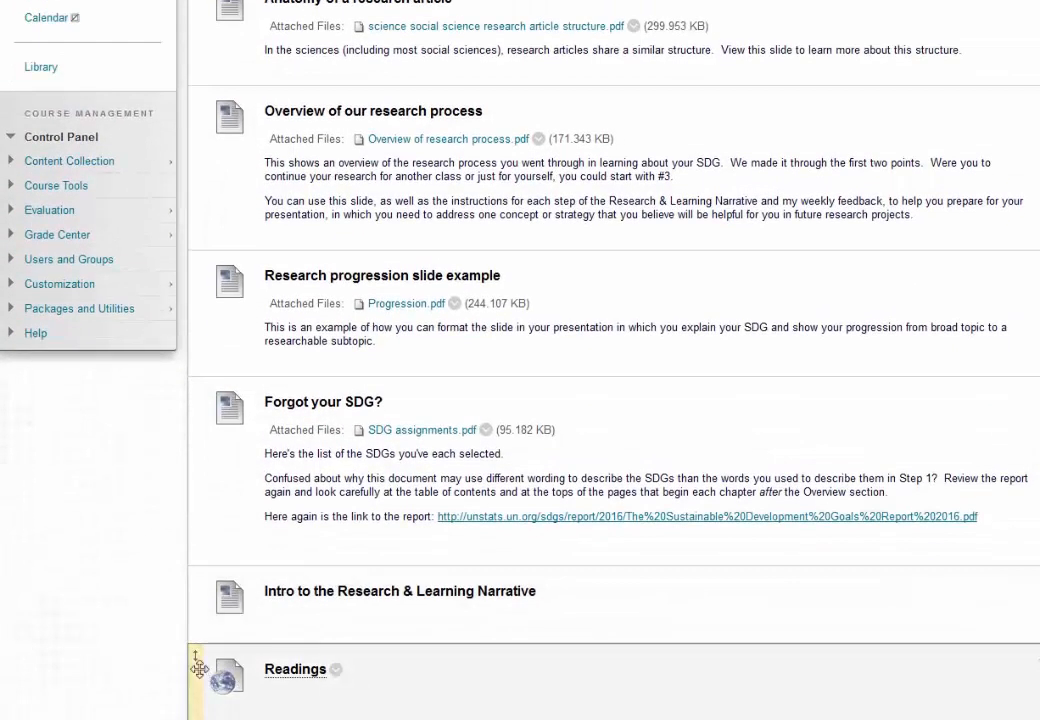
left_click_drag(197, 668, 197, 20)
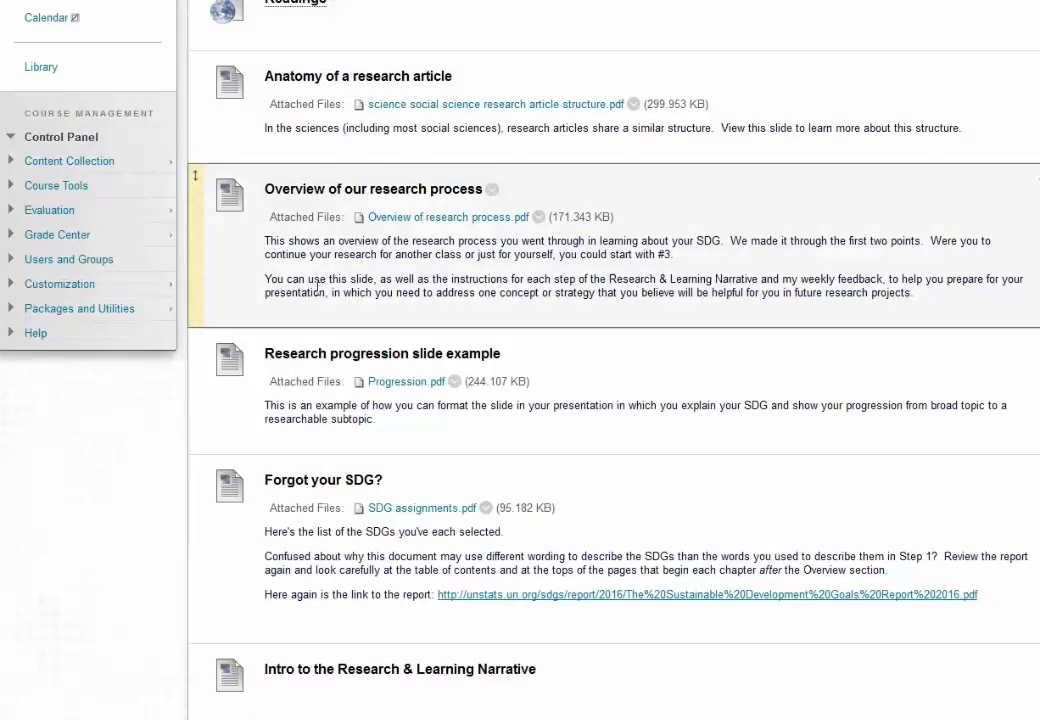
scroll(318, 286, "up", 4)
left_click_drag(200, 399, 207, 72)
scroll(410, 260, "up", 1)
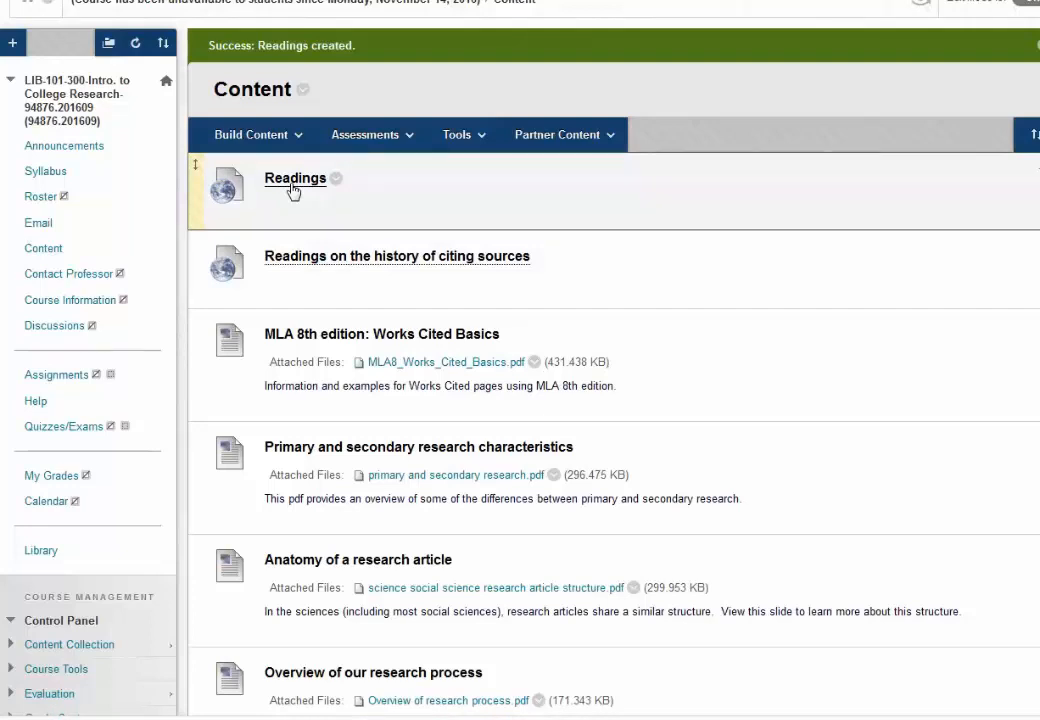
Step: Launch Curriculum Builder from the Readings link and enter 'whales' as the search keyword
left_click(293, 189)
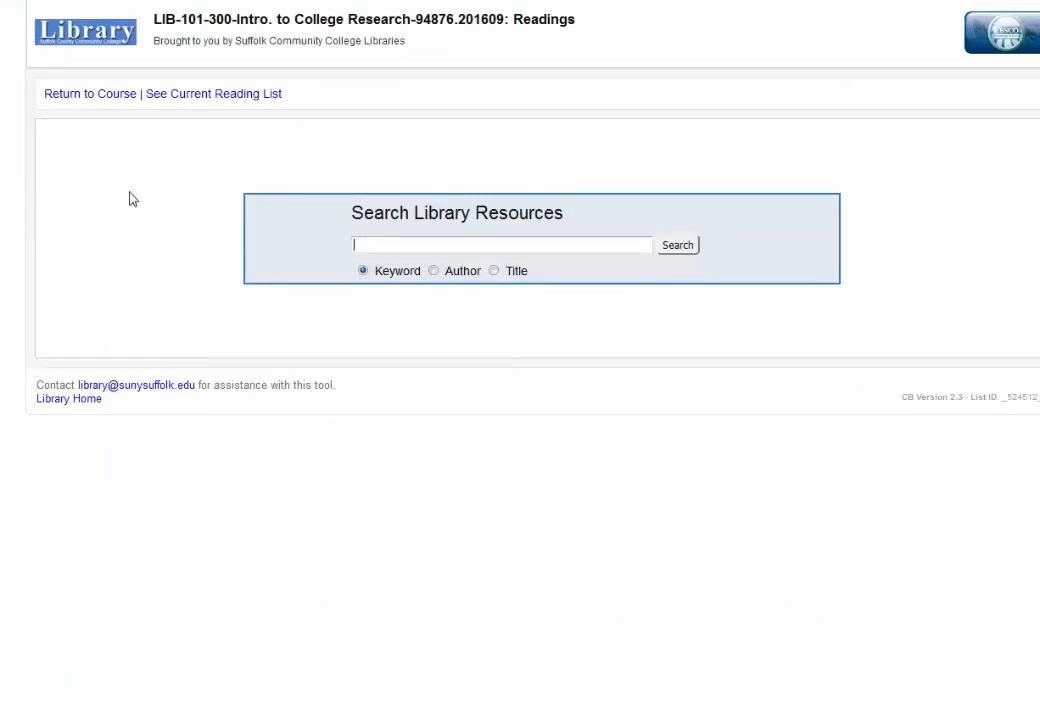
type("whales")
Step: Run the whales keyword search and check the total of 207225 results
left_click(677, 245)
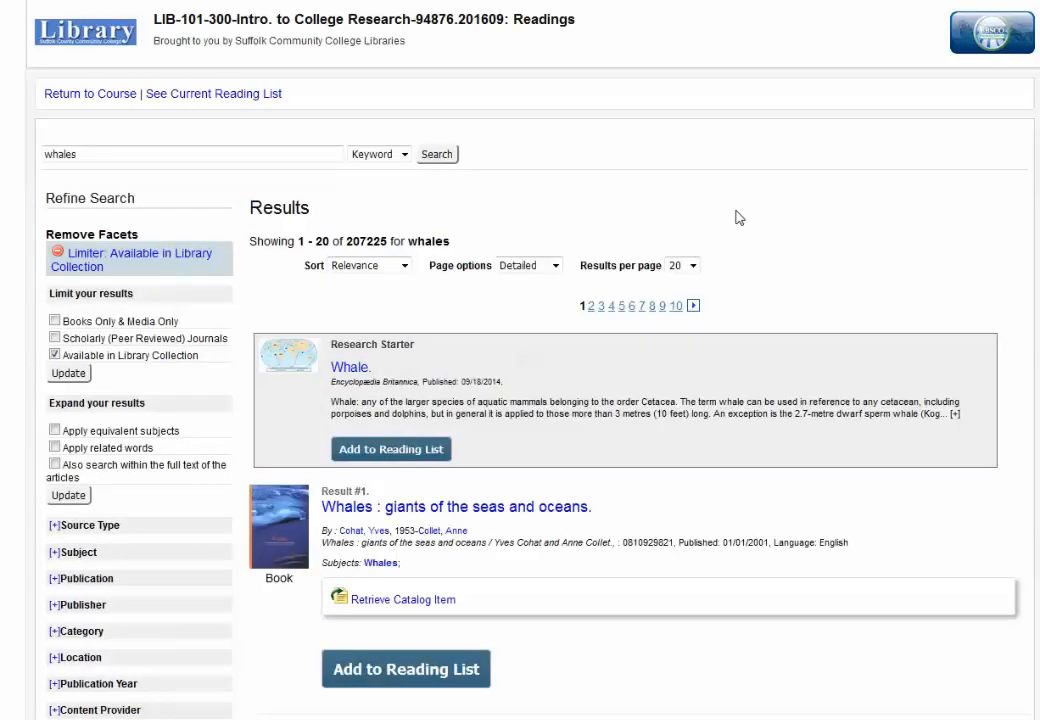
scroll(738, 218, "down", 2)
scroll(745, 302, "up", 2)
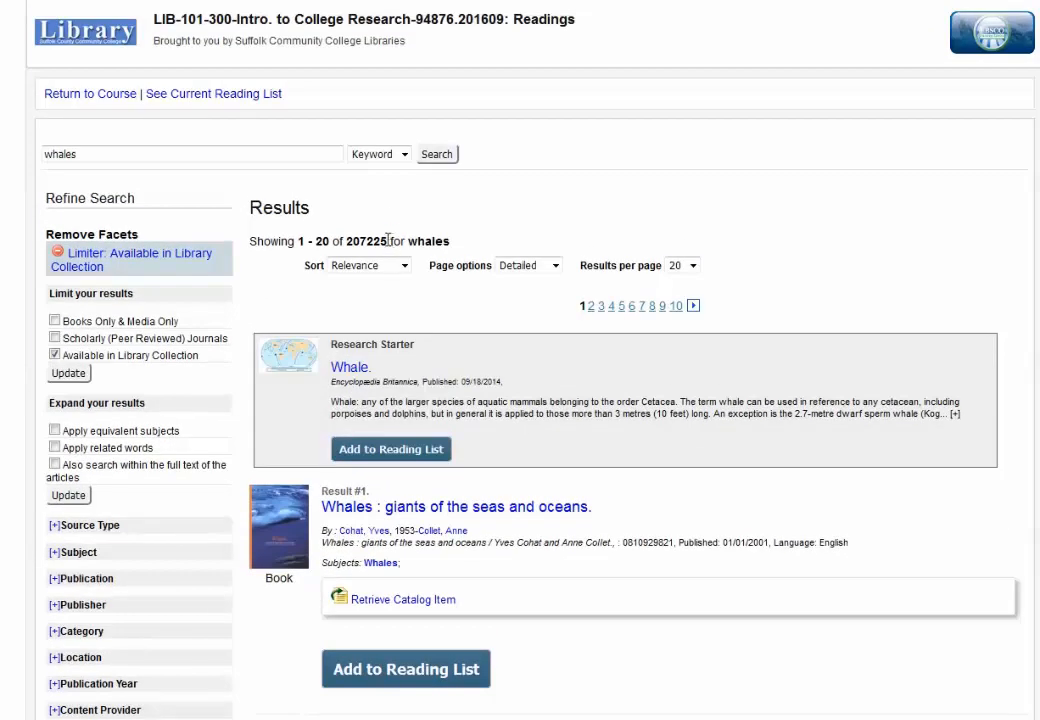
double_click(388, 240)
left_click(588, 231)
scroll(743, 291, "down", 2)
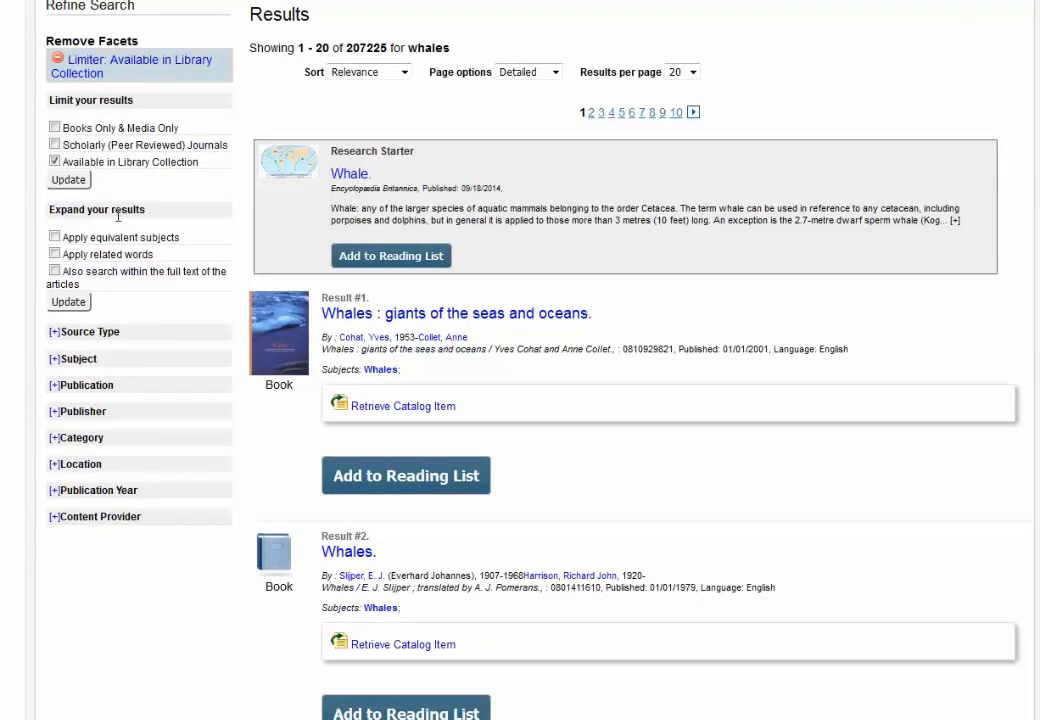
Step: Limit the whales results to scholarly peer-reviewed journals and expand the Publications filter
left_click(54, 145)
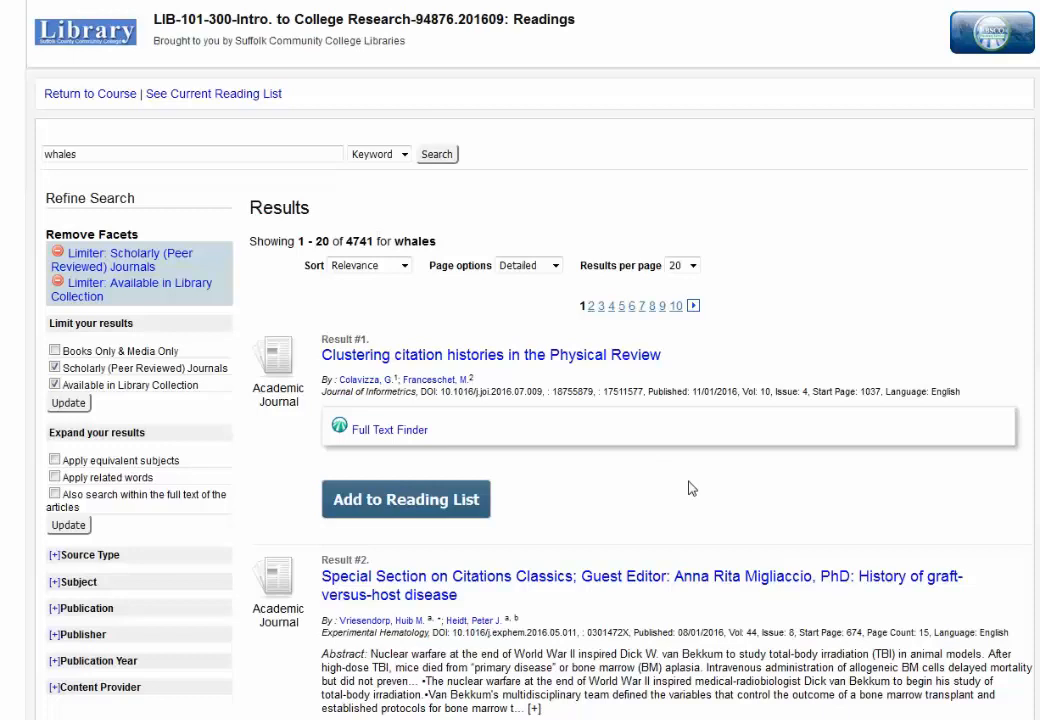
scroll(690, 488, "down", 3)
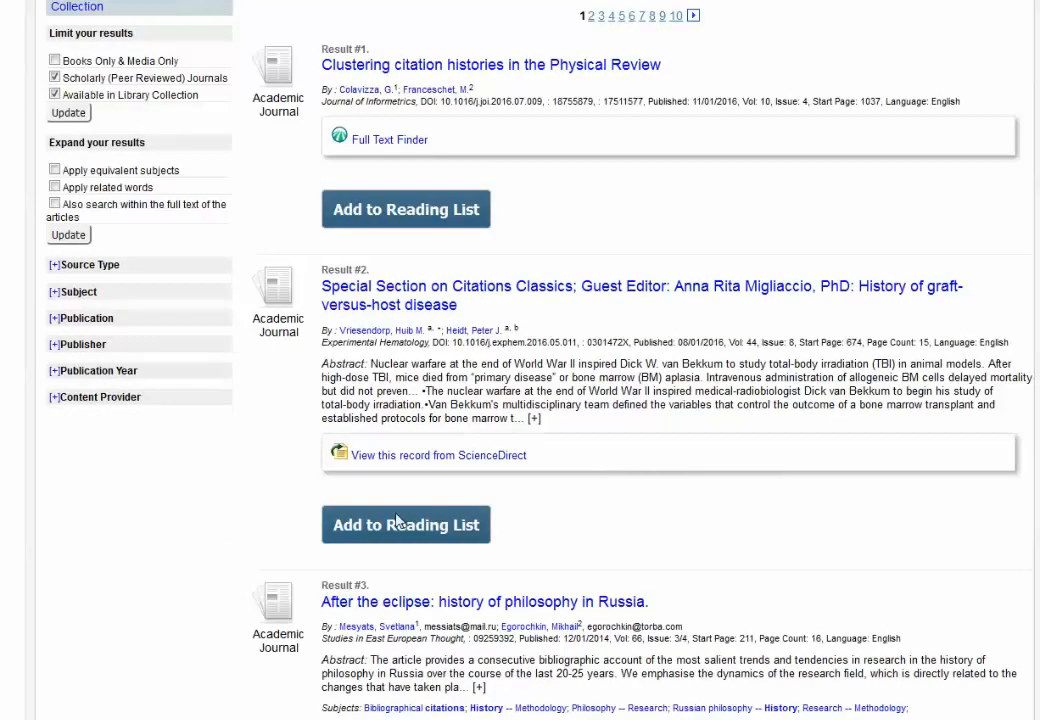
left_click(54, 319)
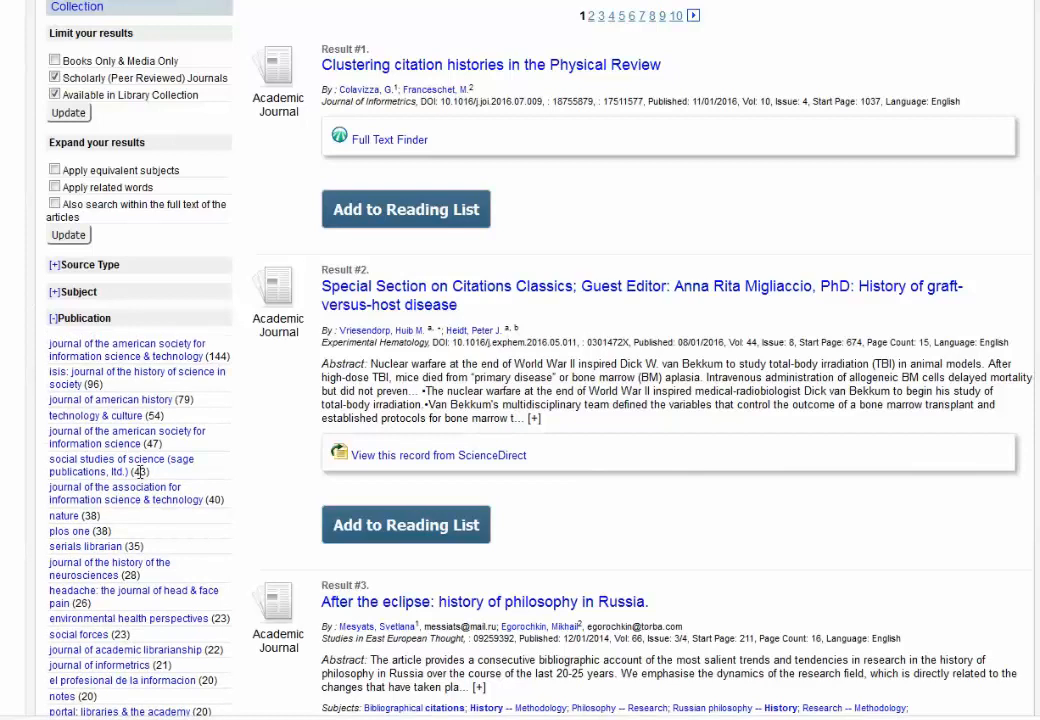
scroll(110, 362, "down", 2)
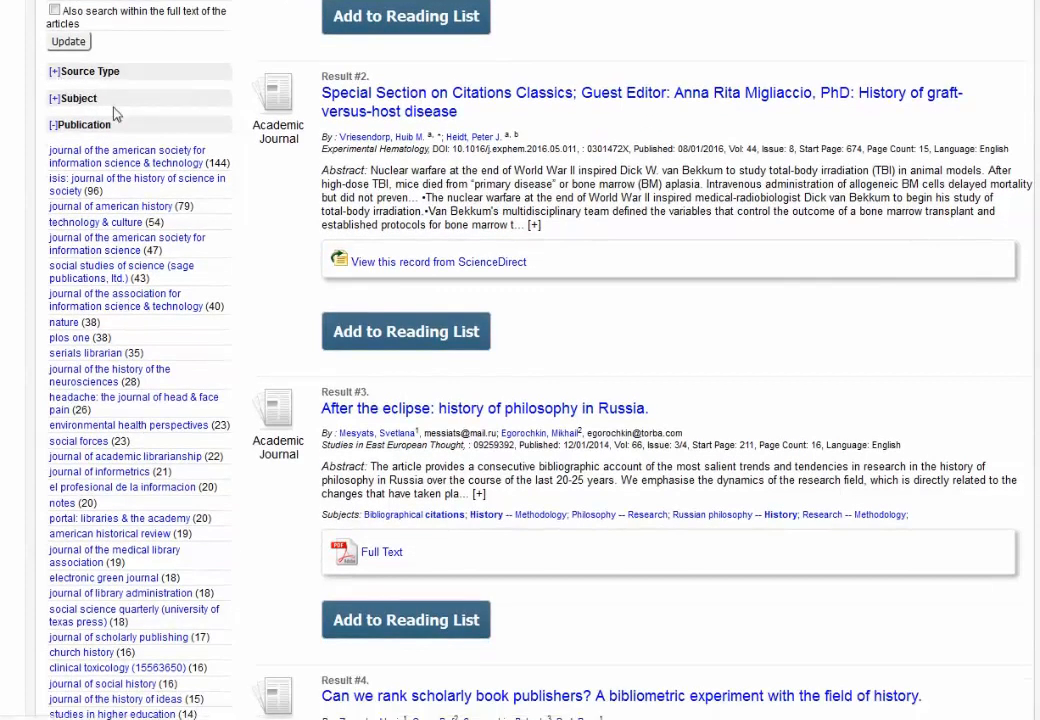
Step: Expand the Subject and Content Provider filter lists and browse through them
left_click(57, 101)
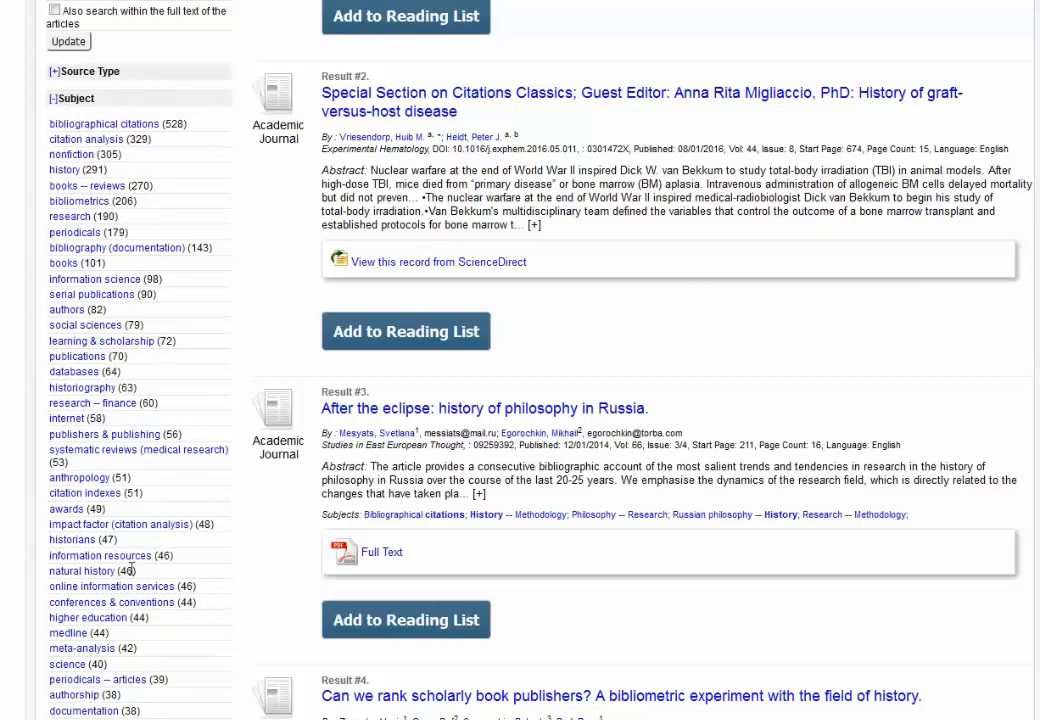
scroll(135, 568, "down", 2)
scroll(147, 578, "down", 4)
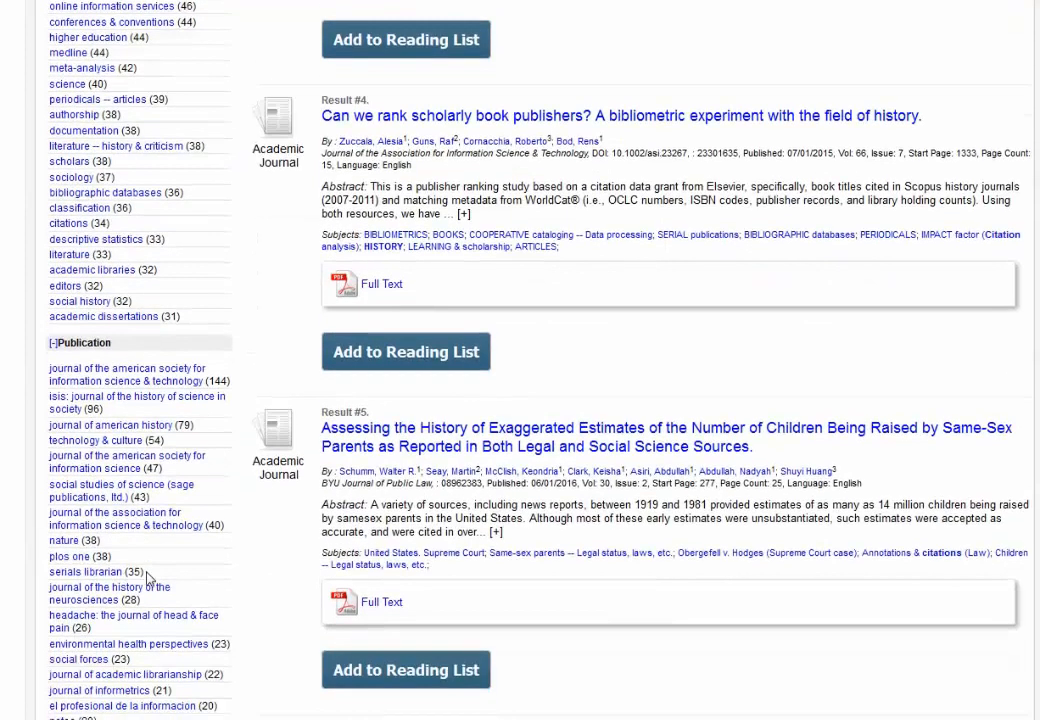
scroll(147, 572, "down", 8)
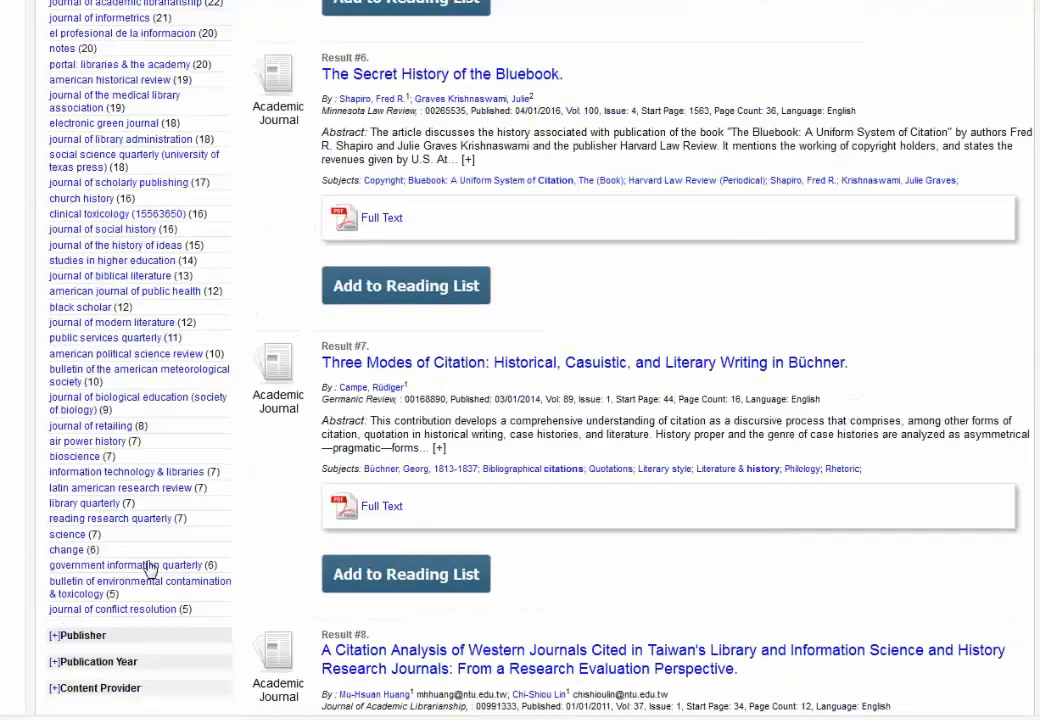
scroll(148, 566, "down", 2)
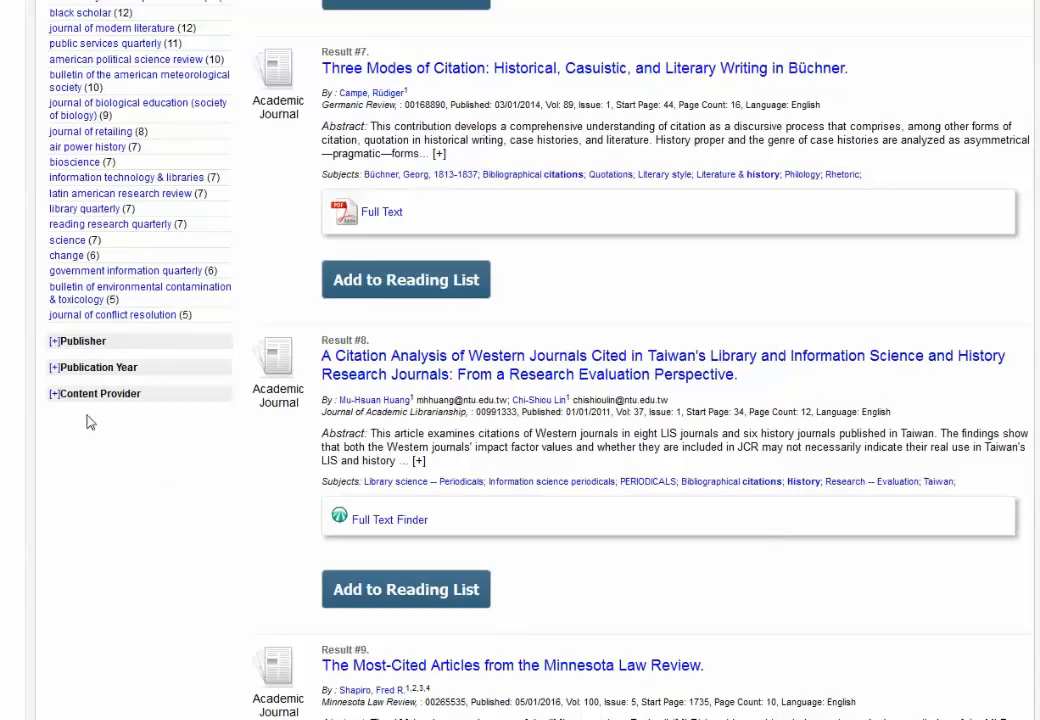
left_click(56, 396)
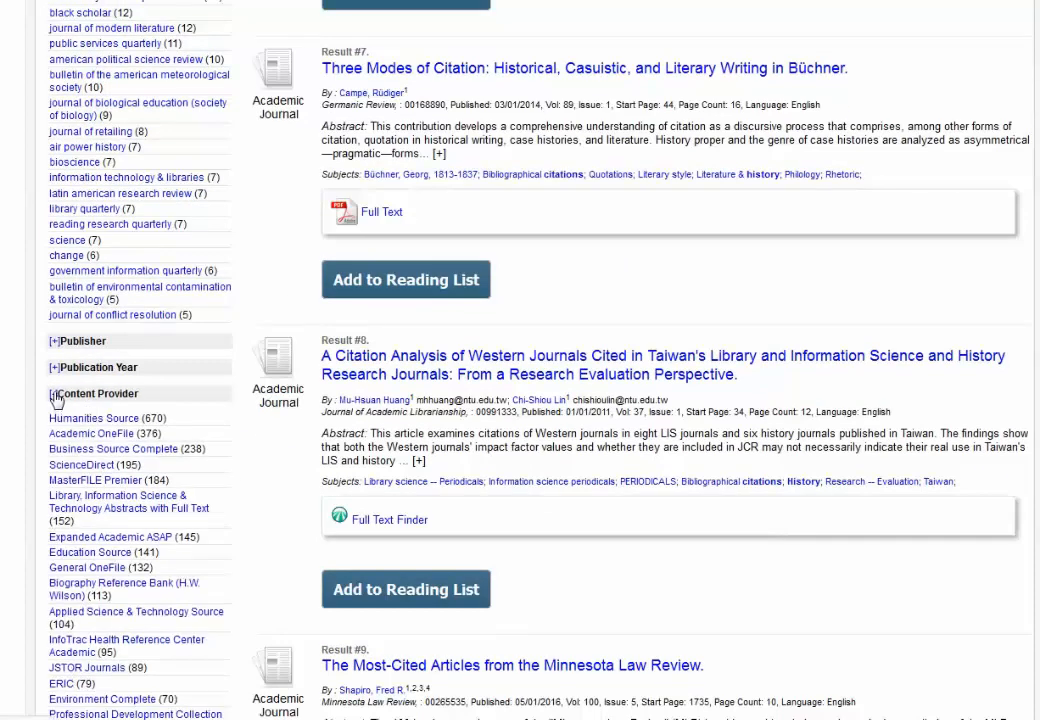
scroll(180, 431, "down", 2)
scroll(180, 431, "down", 1)
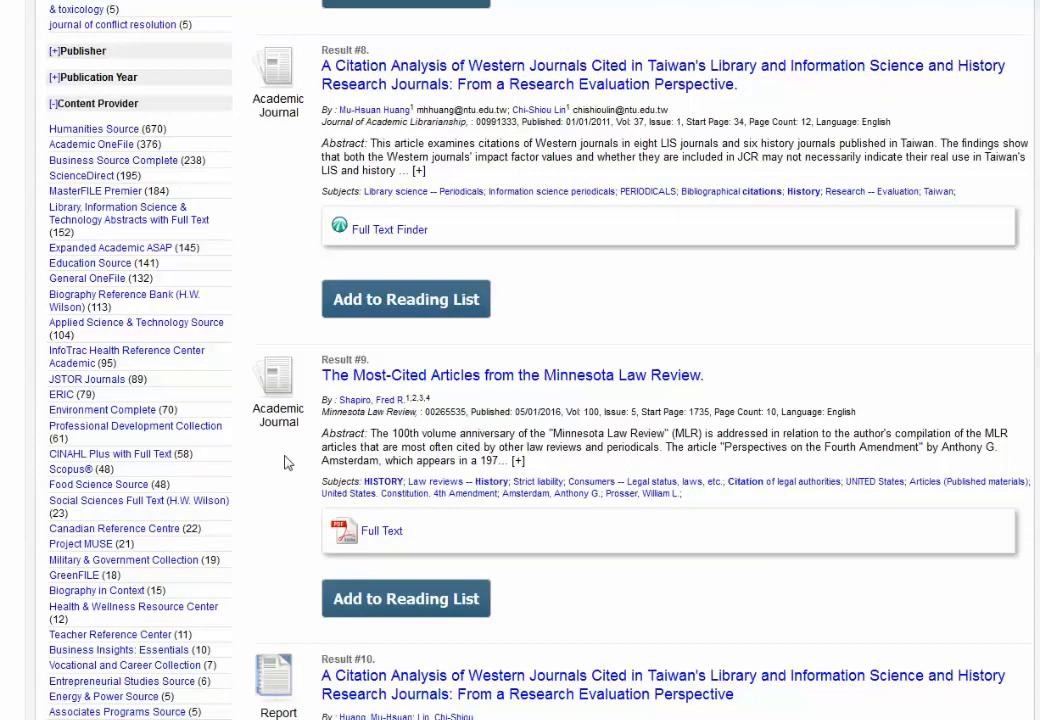
scroll(262, 278, "up", 1)
scroll(262, 278, "down", 2)
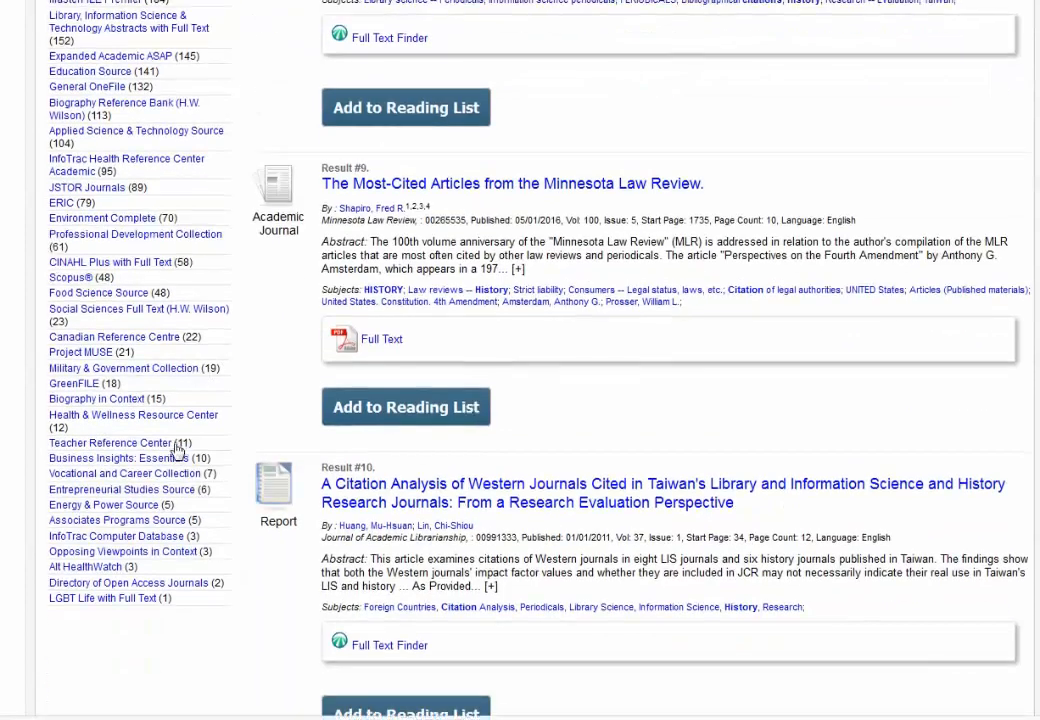
scroll(178, 450, "up", 2)
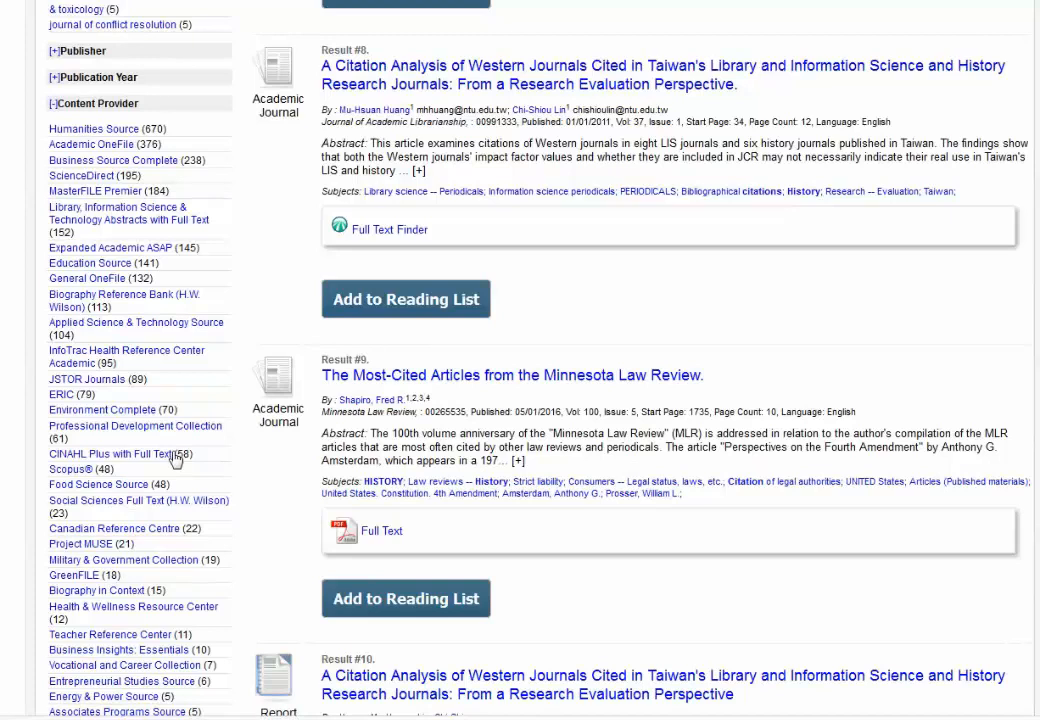
scroll(175, 458, "up", 15)
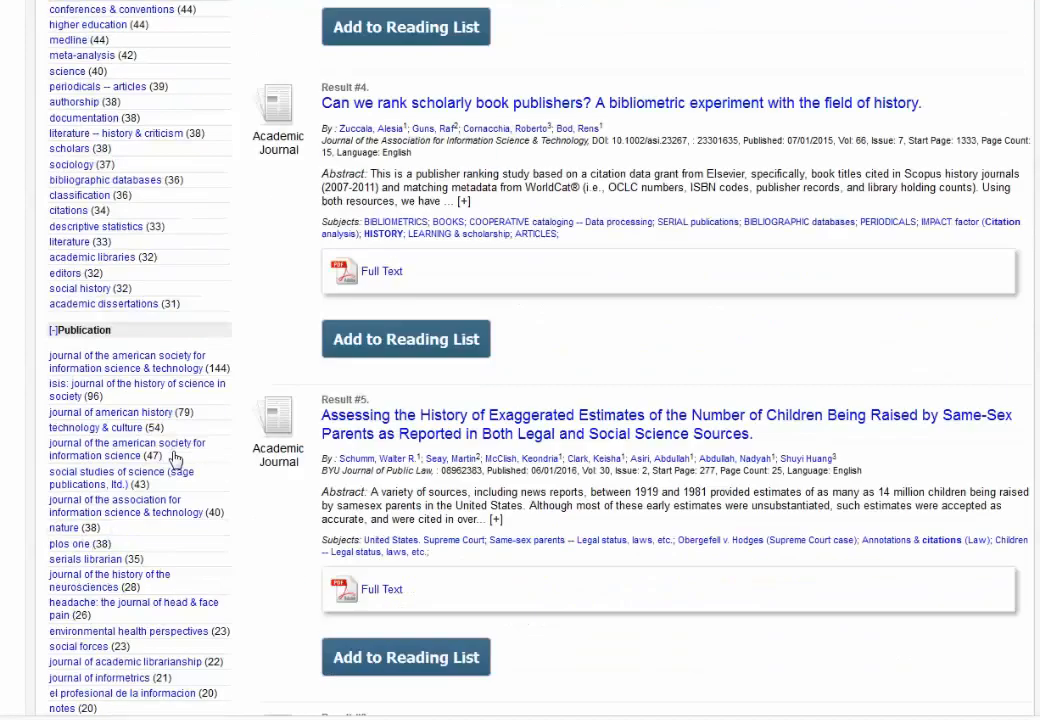
scroll(175, 458, "up", 8)
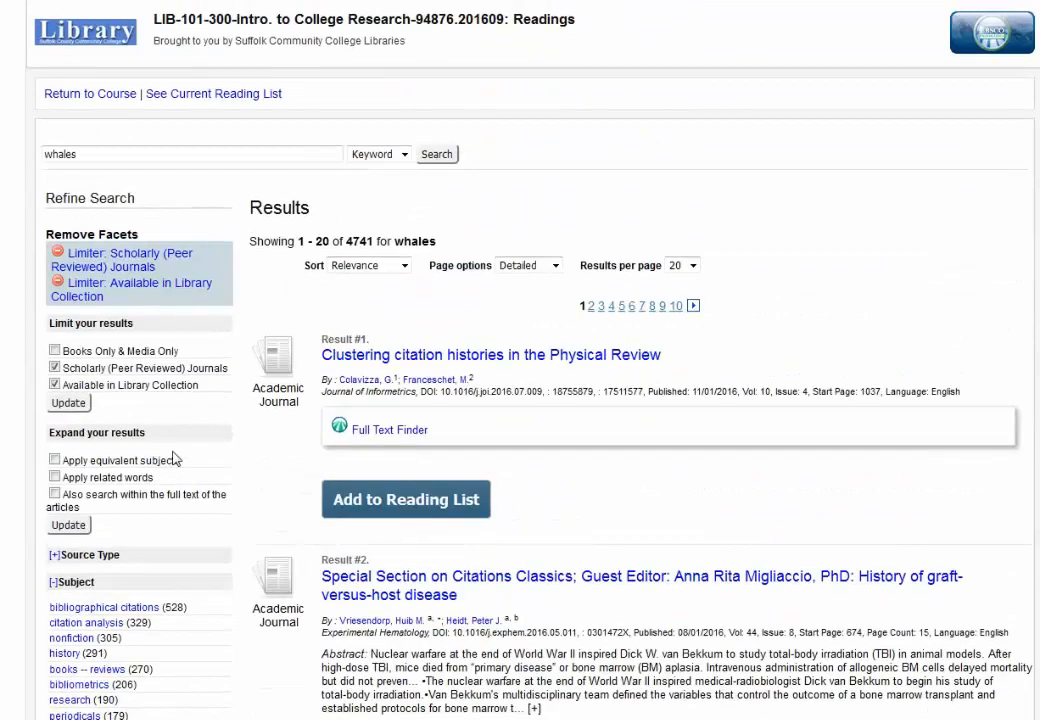
Step: Replace the search terms with 'humpback whale'
left_click(230, 156)
key("BackSpace")
key("BackSpace")
key("BackSpace")
key("BackSpace")
key("BackSpace")
key("BackSpace")
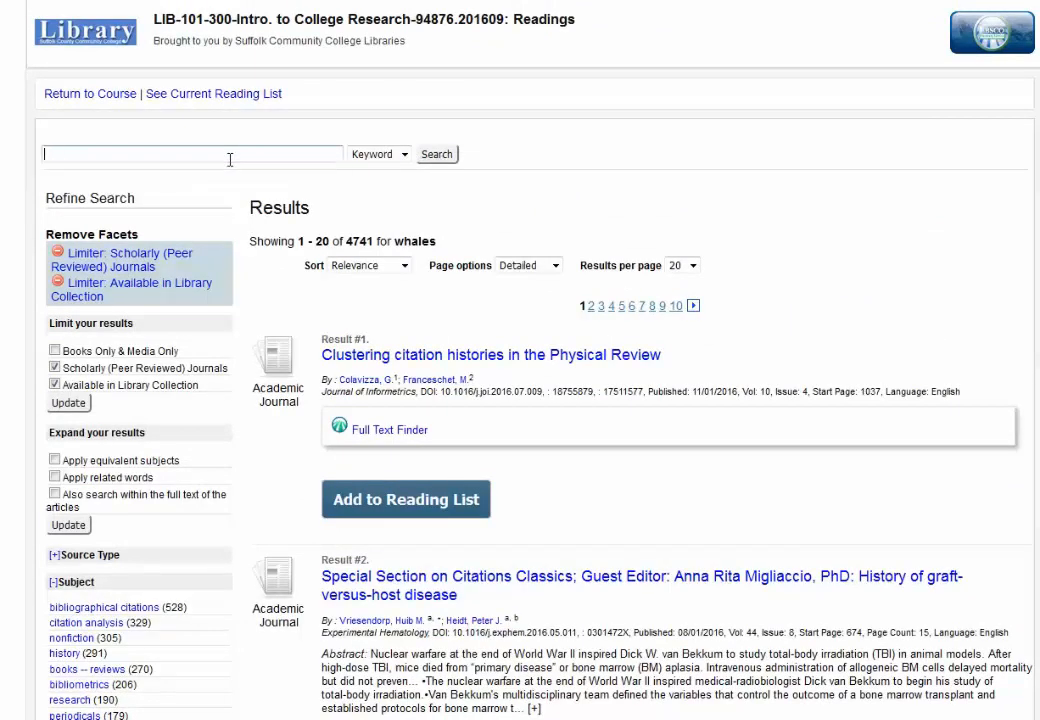
type("humpback wh")
type("ale")
Step: Search for 'whales and habitat' instead, returning 4398 library collection results
key("BackSpace")
key("BackSpace")
key("BackSpace")
key("BackSpace")
key("BackSpace")
key("BackSpace")
key("BackSpace")
key("BackSpace")
key("BackSpace")
key("BackSpace")
key("BackSpace")
key("BackSpace")
key("BackSpace")
key("BackSpace")
type("whales a")
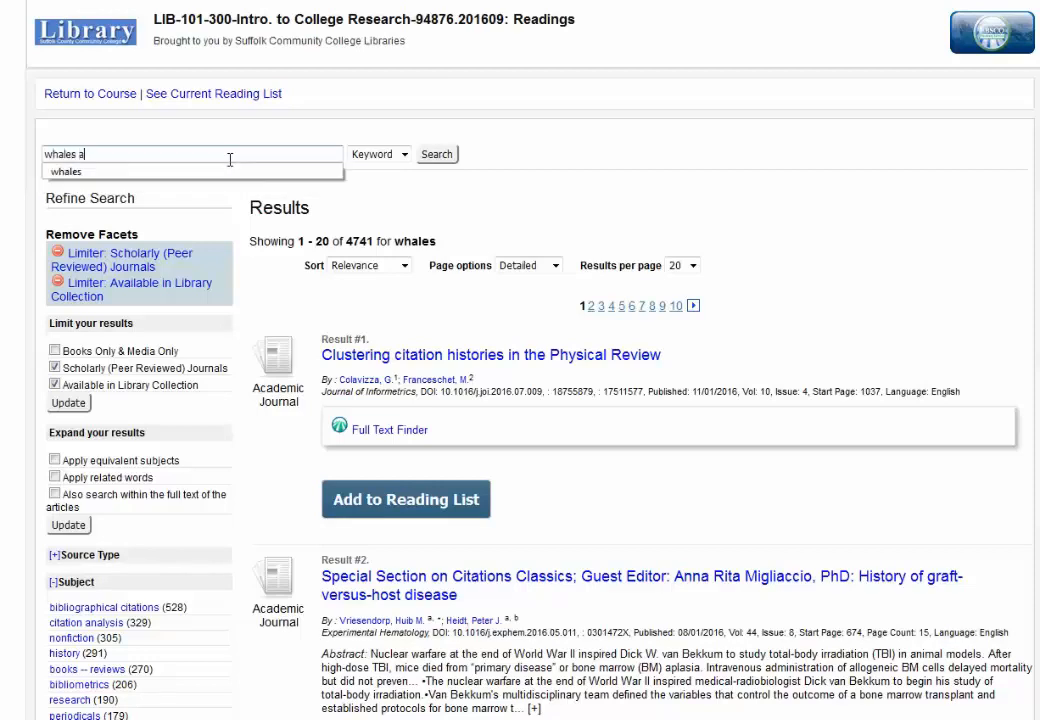
type("nd hab")
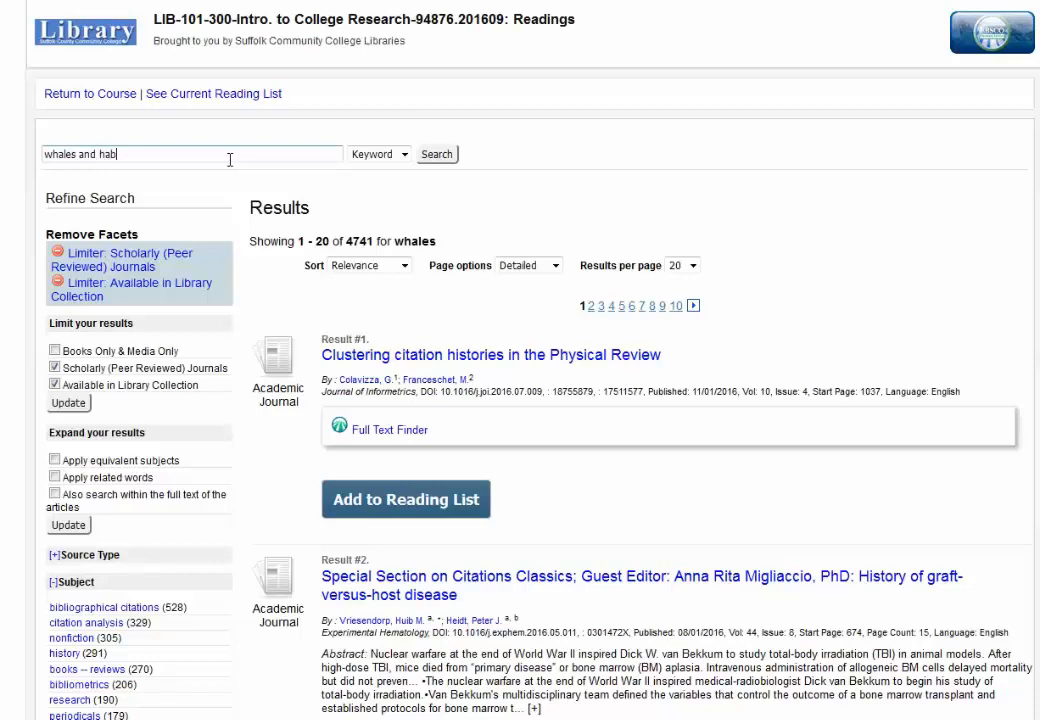
type("itat")
left_click(449, 157)
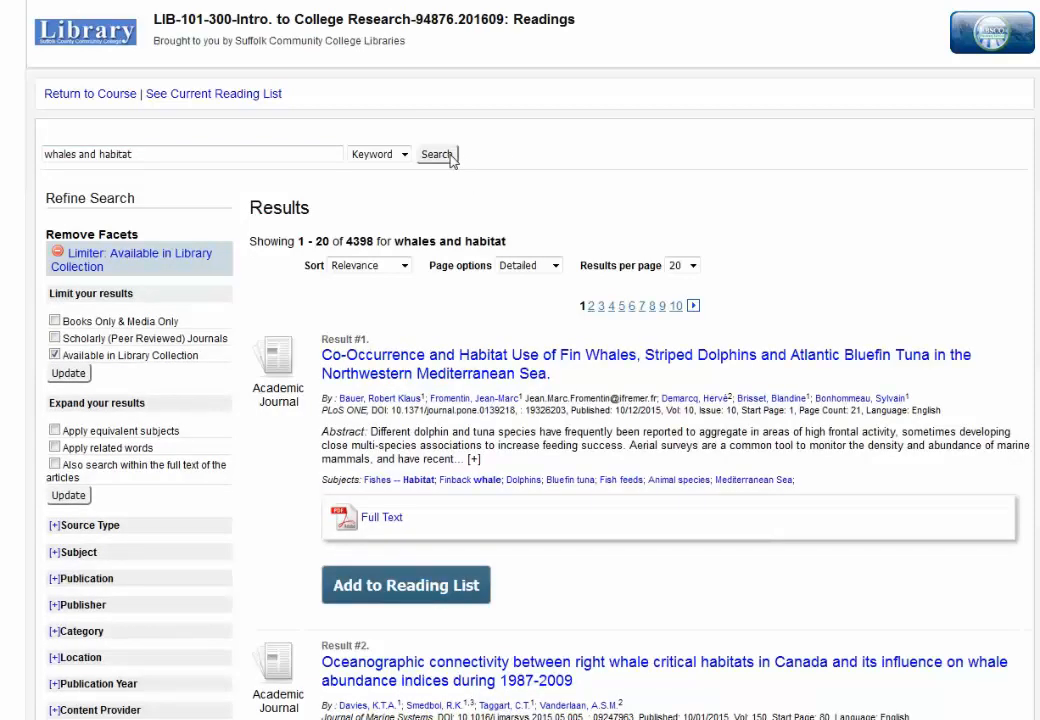
scroll(740, 300, "down", 2)
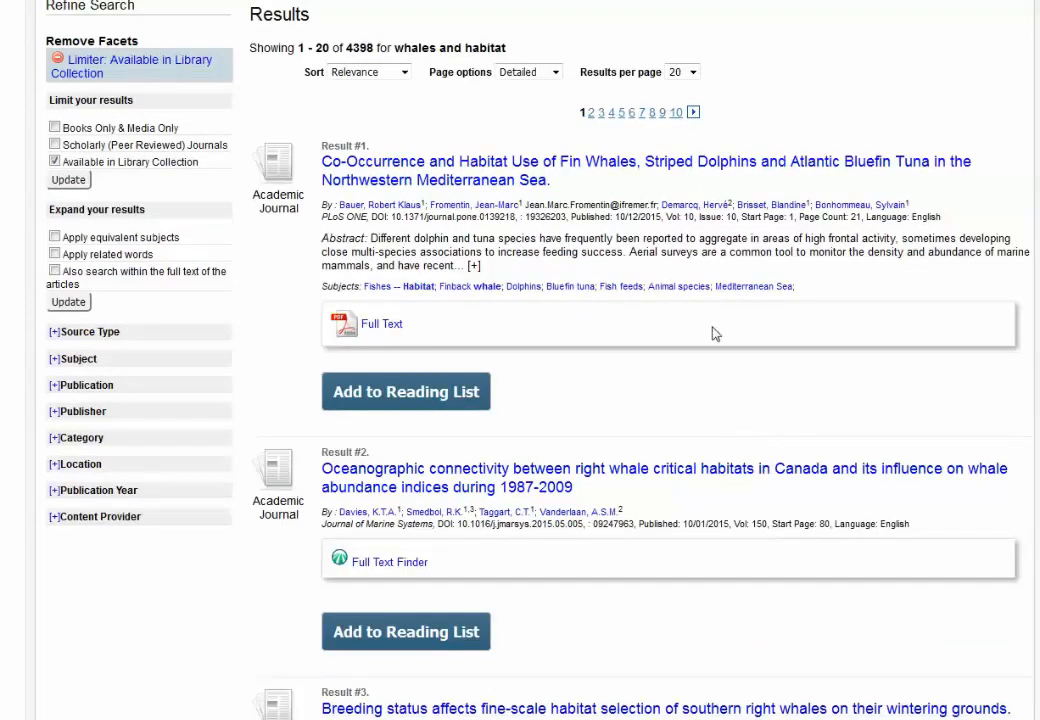
Step: Add the Result #1 fin whale, dolphin and bluefin tuna habitat article to the reading list
left_click(455, 175)
scroll(605, 414, "down", 2)
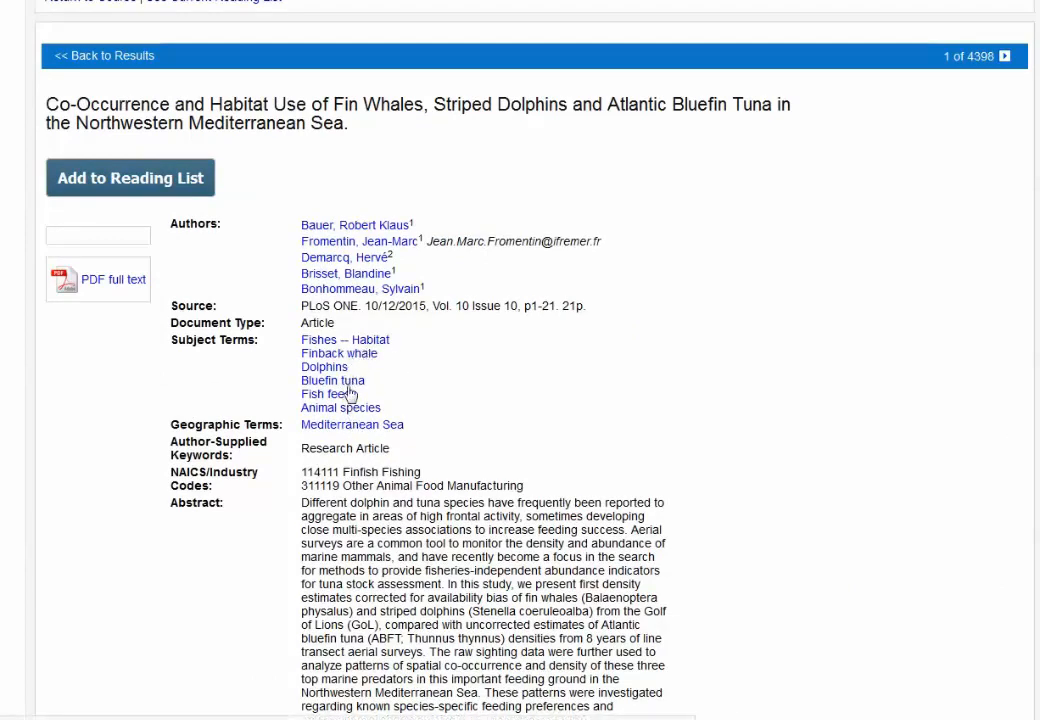
scroll(669, 441, "down", 2)
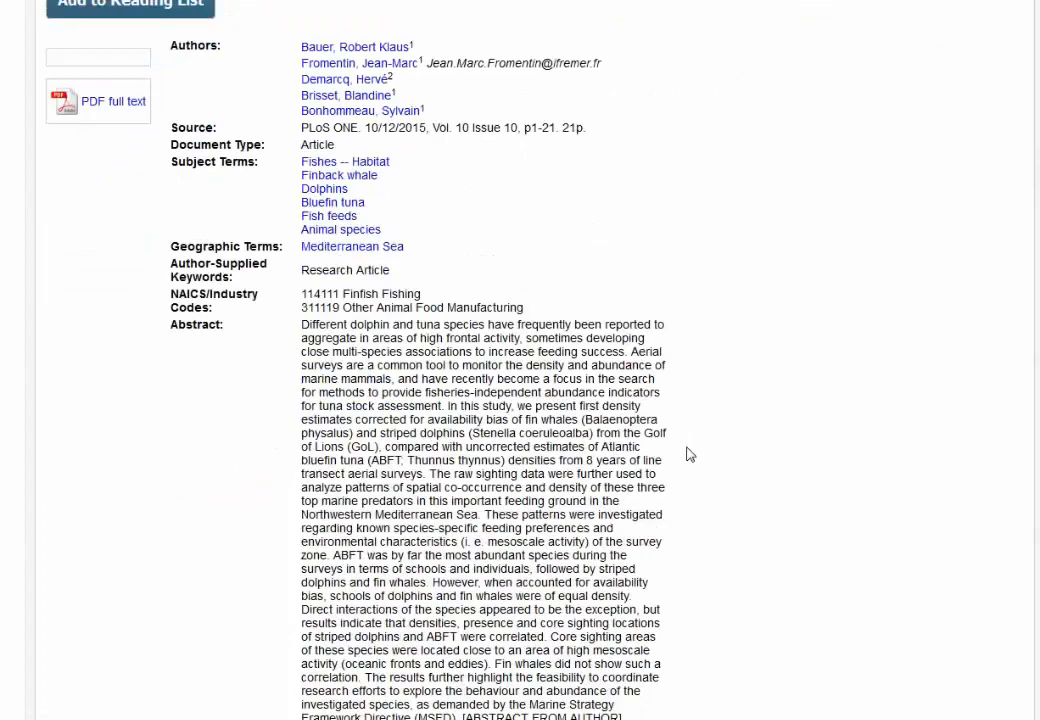
scroll(424, 540, "up", 2)
scroll(424, 570, "down", 4)
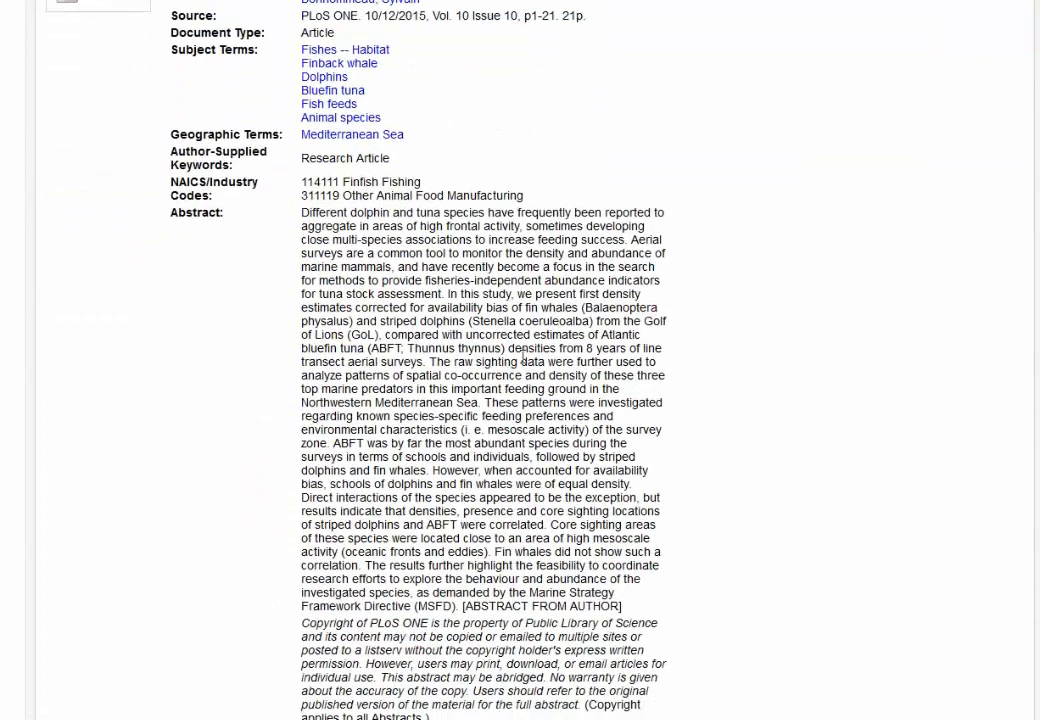
scroll(826, 411, "up", 4)
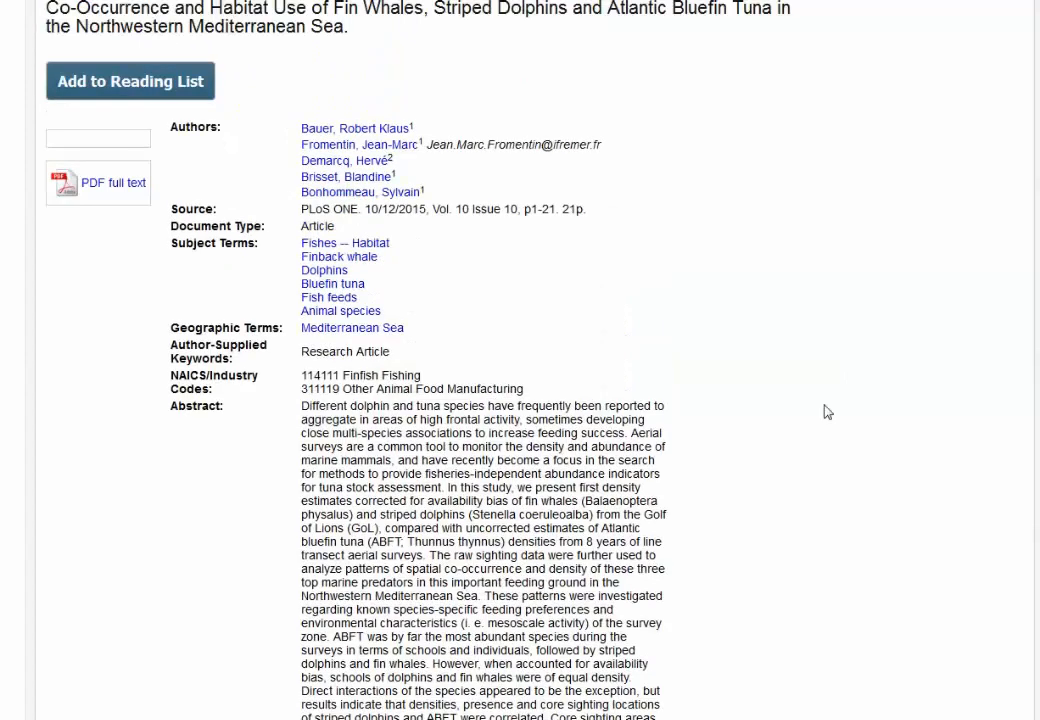
scroll(824, 410, "up", 2)
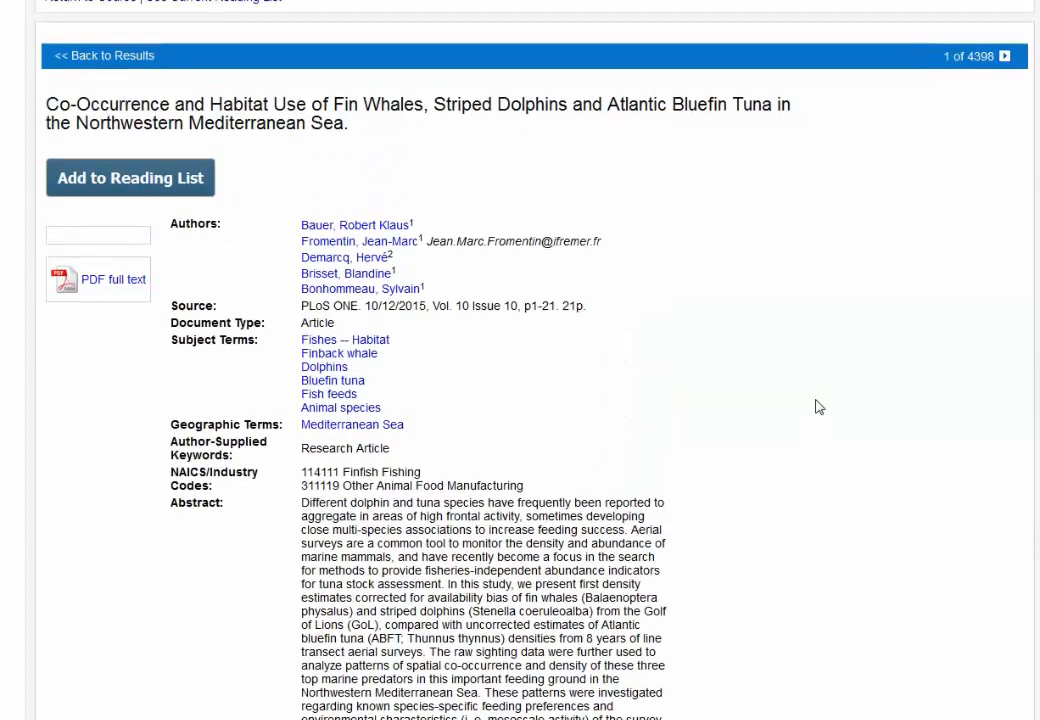
left_click(99, 188)
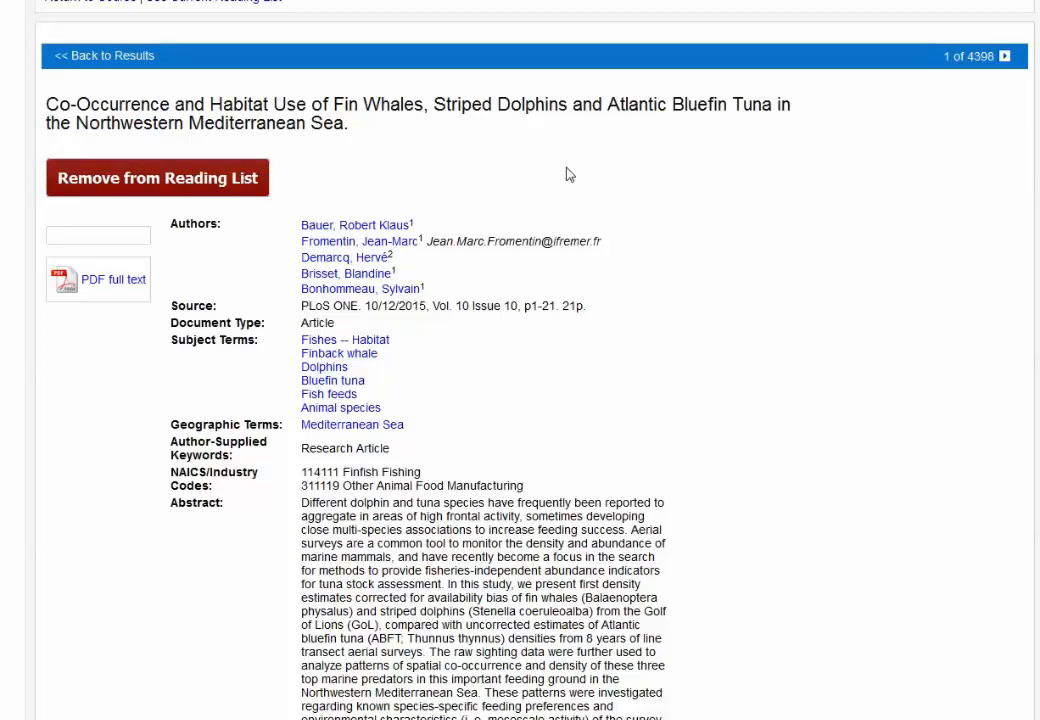
left_click(60, 55)
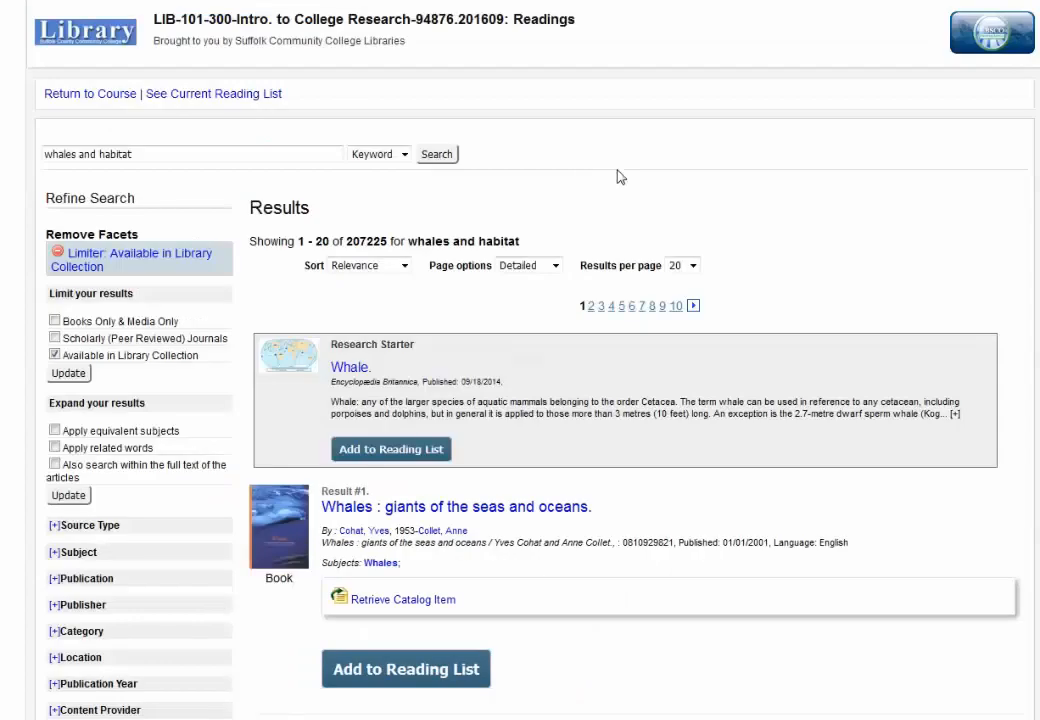
Step: Add the Whale research starter and the Chemical Whales video to the reading list
left_click(446, 452)
scroll(701, 522, "down", 3)
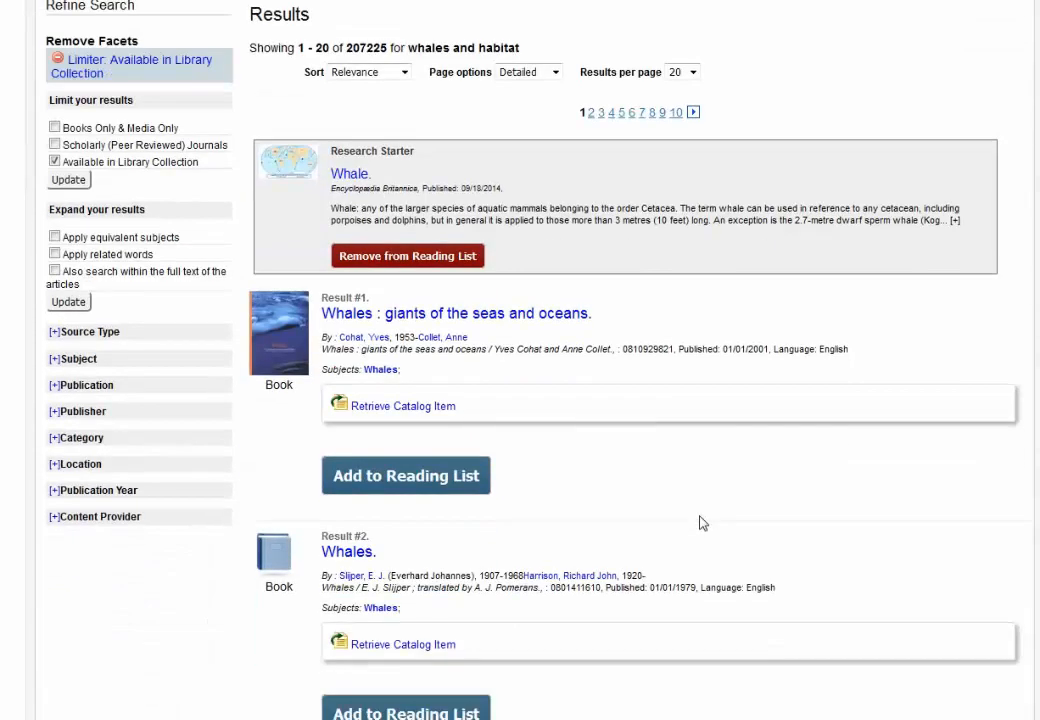
scroll(701, 522, "down", 3)
scroll(703, 520, "down", 3)
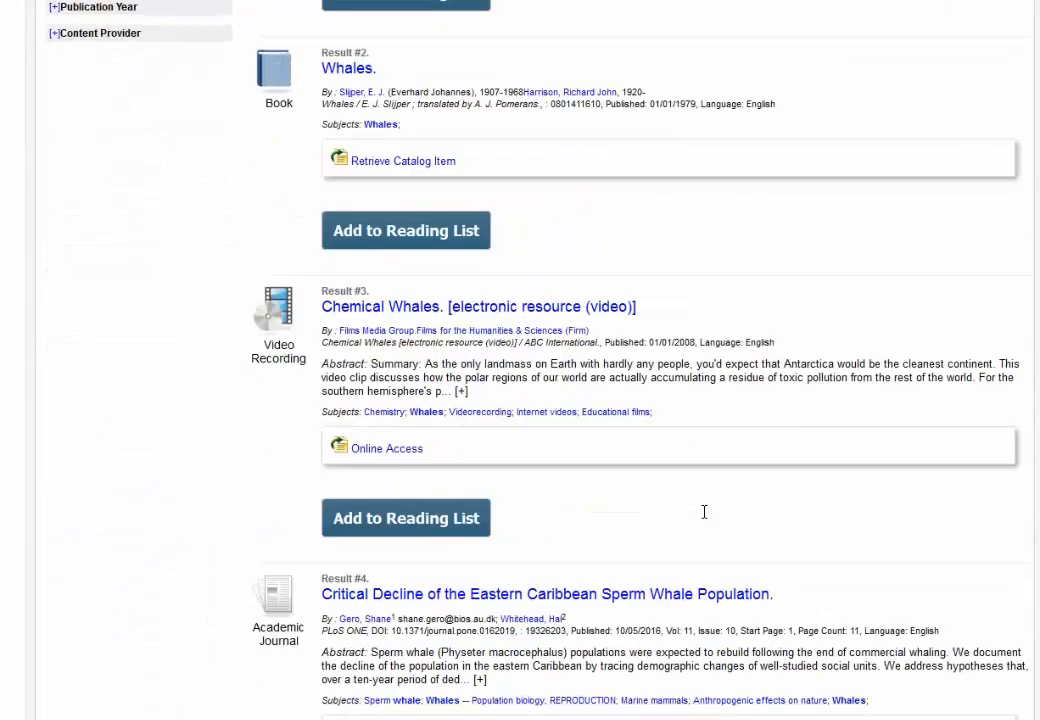
scroll(703, 520, "down", 2)
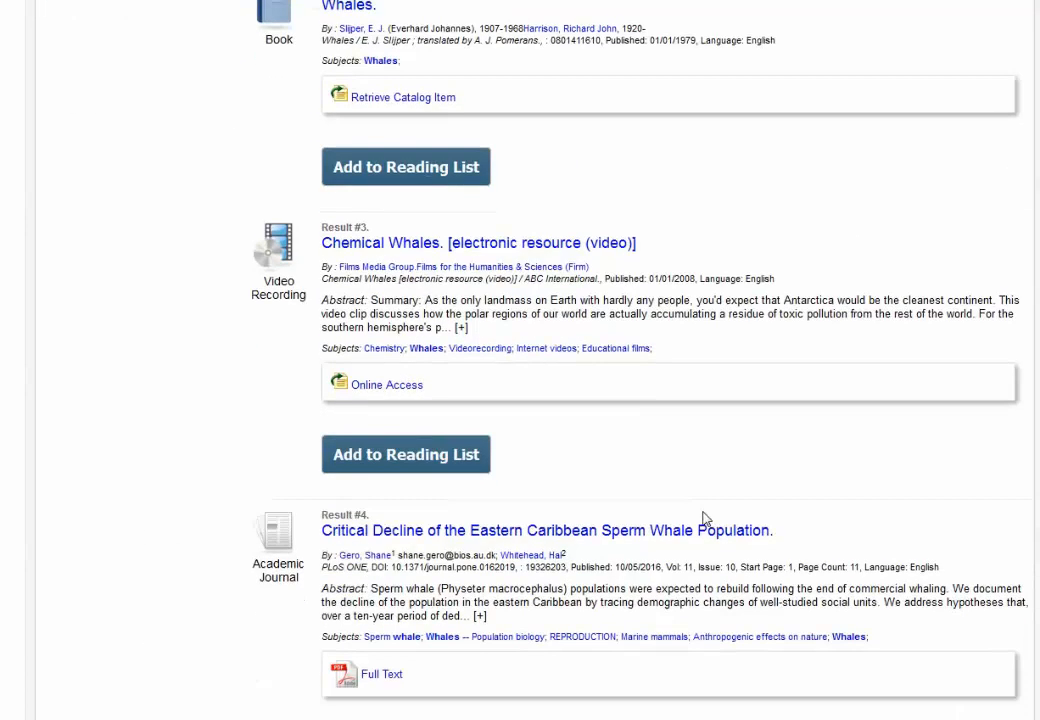
left_click(426, 420)
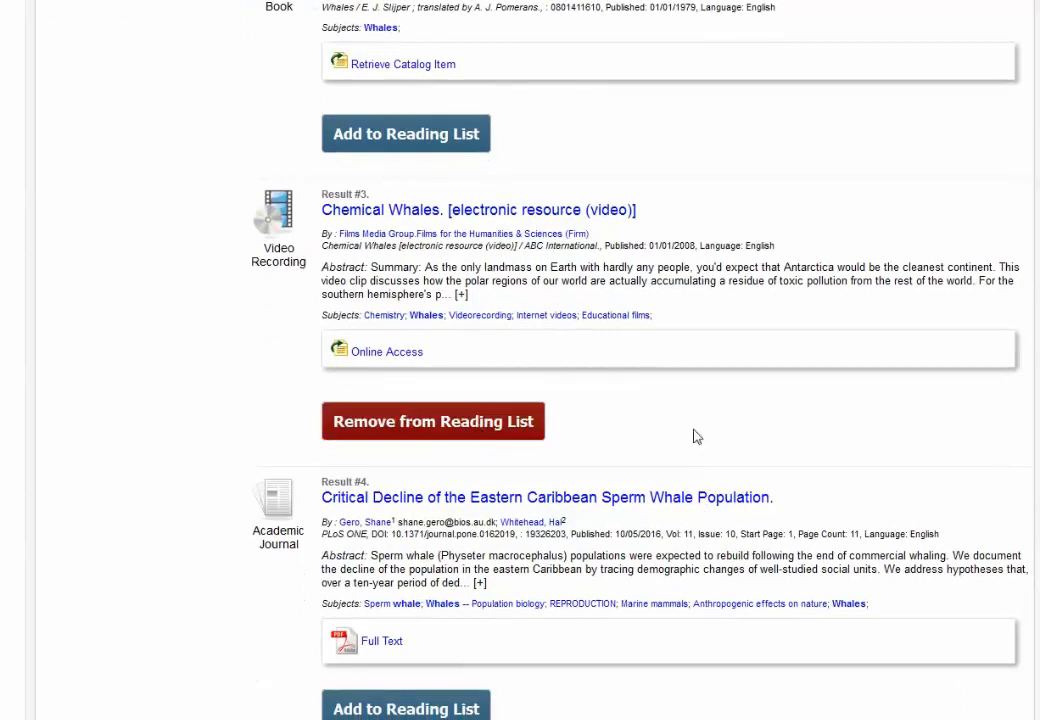
Step: Add the Whales and Nations eBook and the Mediterranean species matters article to the list
scroll(701, 438, "down", 7)
scroll(703, 438, "down", 3)
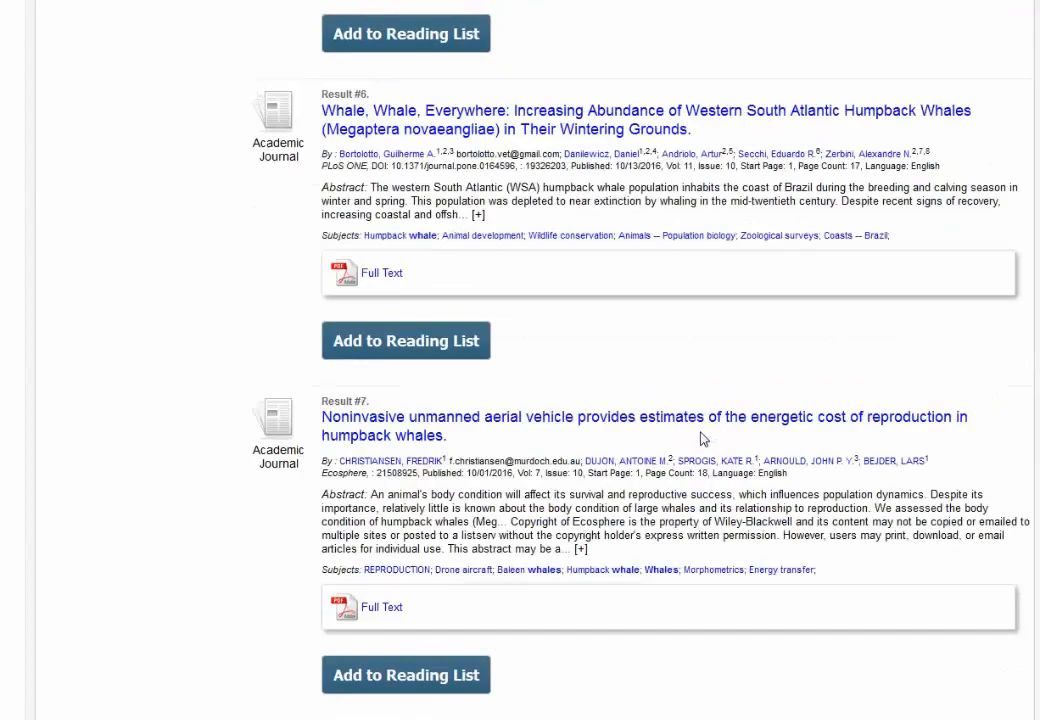
scroll(705, 455, "down", 4)
scroll(708, 470, "down", 2)
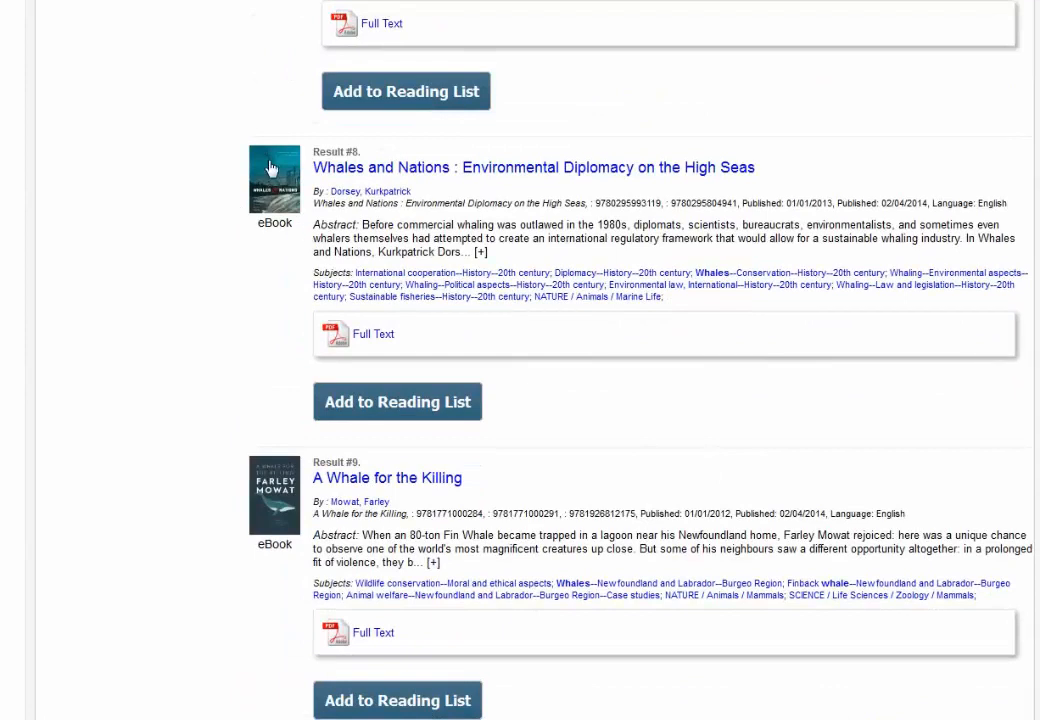
left_click(405, 403)
scroll(673, 420, "down", 3)
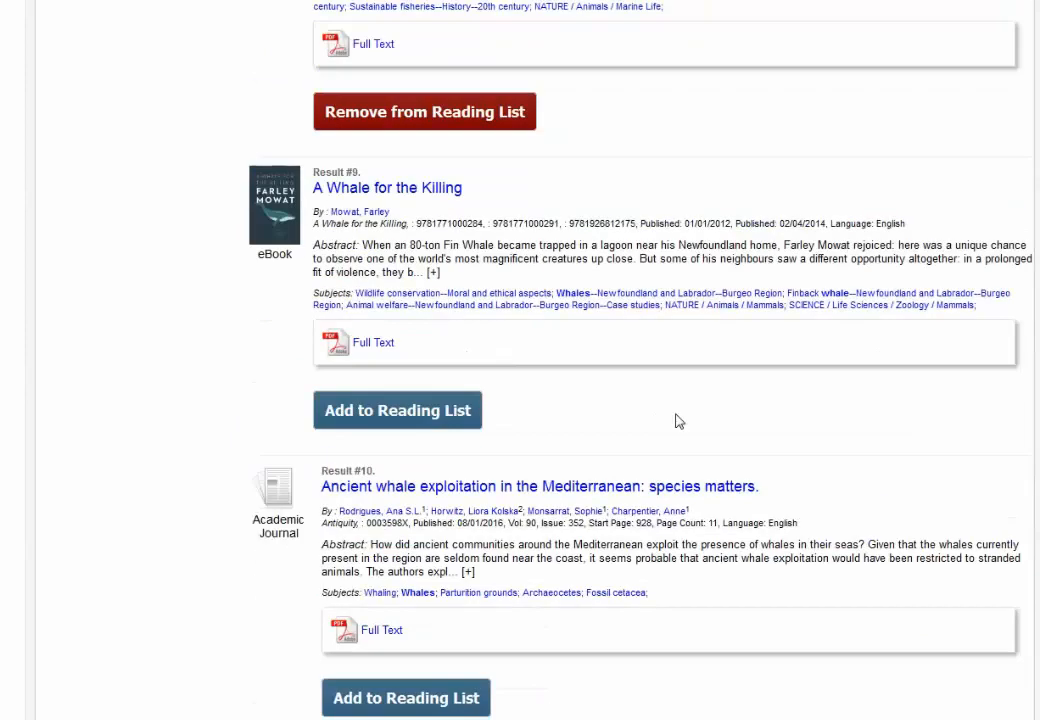
scroll(675, 421, "down", 4)
left_click(462, 318)
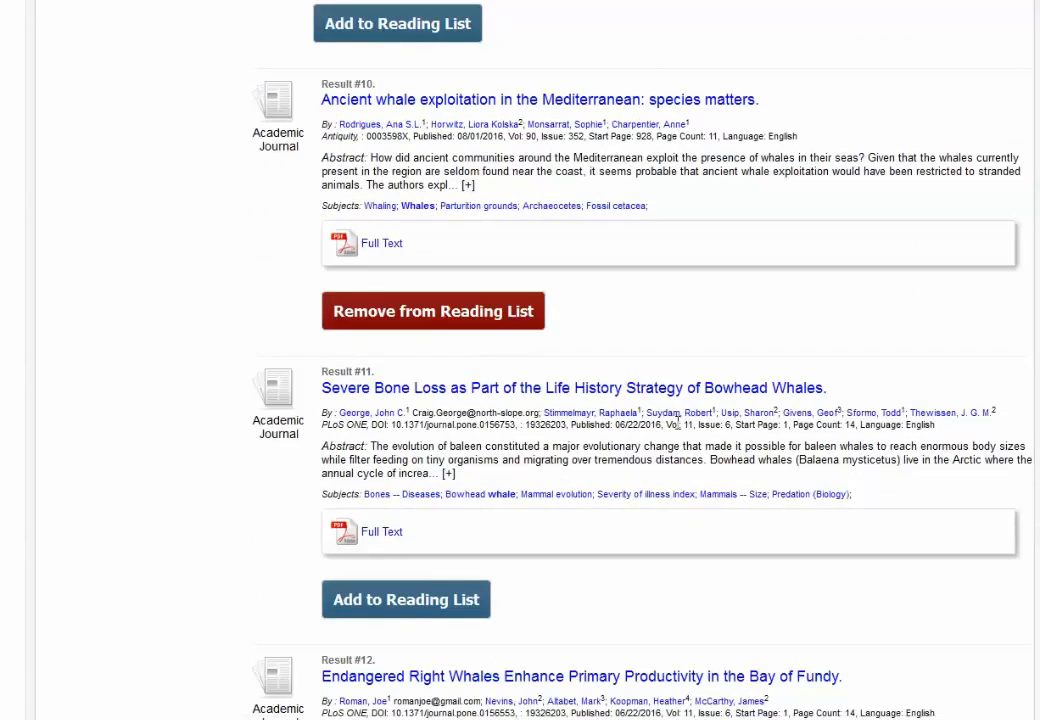
Step: Display the current Readings list of saved items
scroll(678, 420, "up", 17)
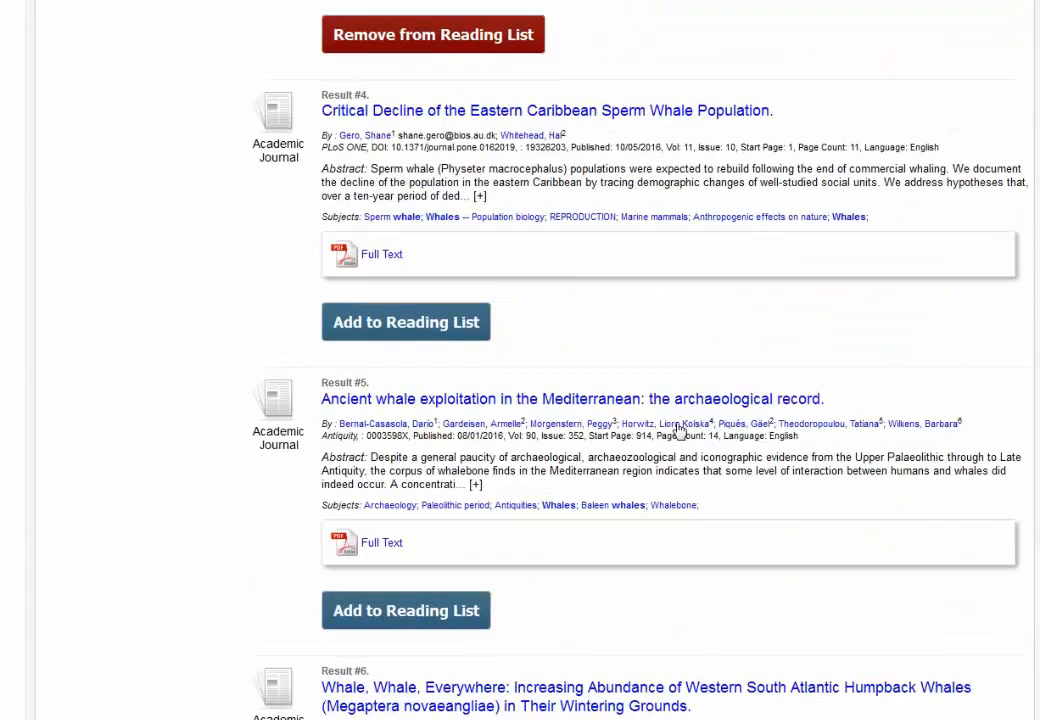
scroll(681, 432, "up", 10)
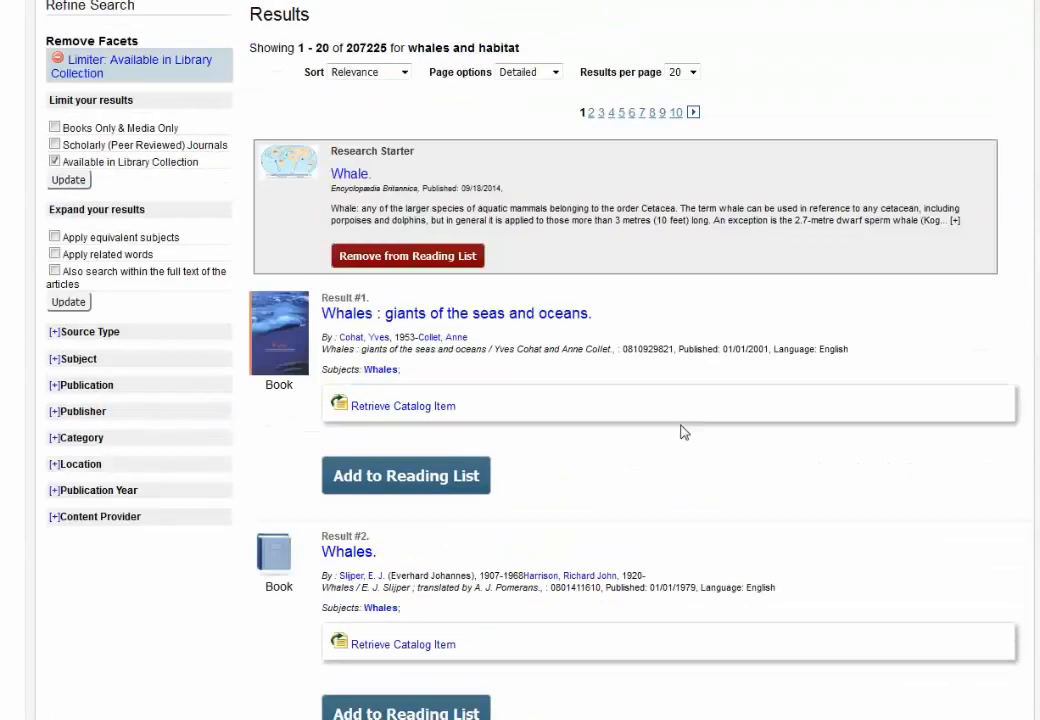
scroll(681, 432, "up", 2)
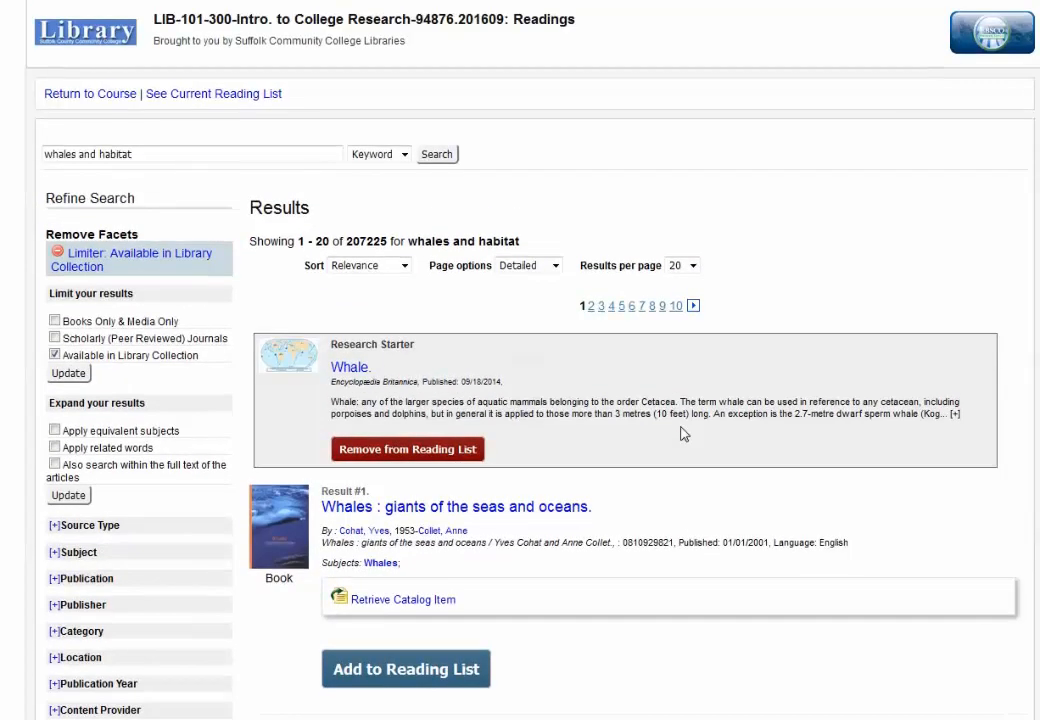
left_click(234, 96)
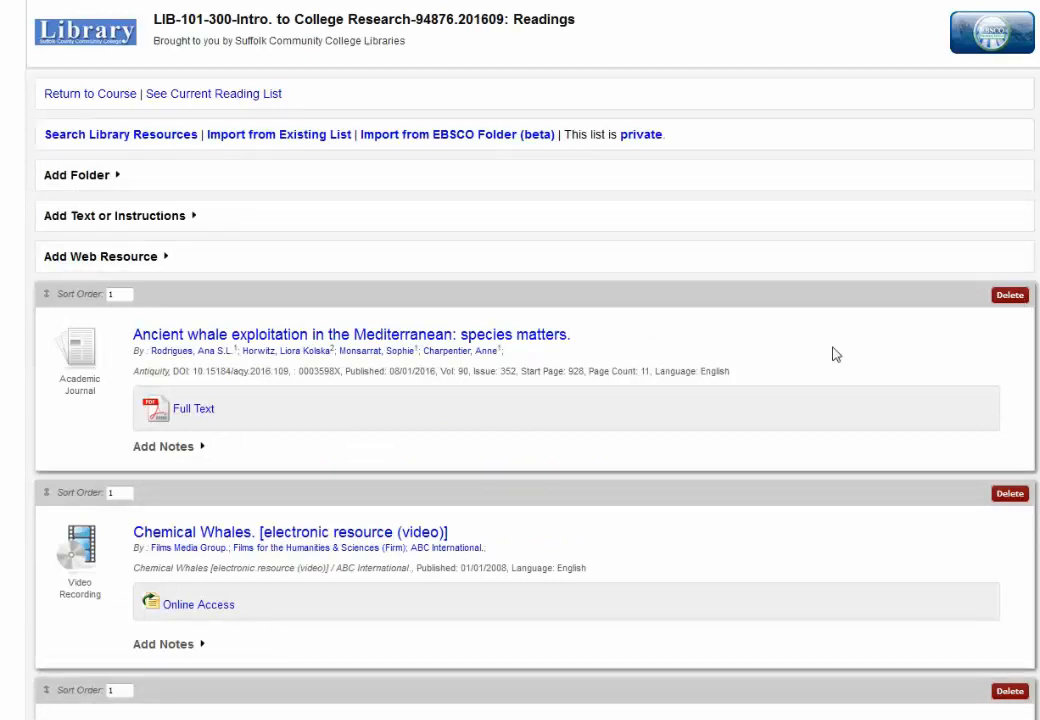
Step: Add and save the note 'Please read this article before class on Wednesday the 12th...' on the Ancient whale exploitation article
scroll(831, 353, "down", 1)
scroll(353, 325, "up", 1)
left_click(165, 447)
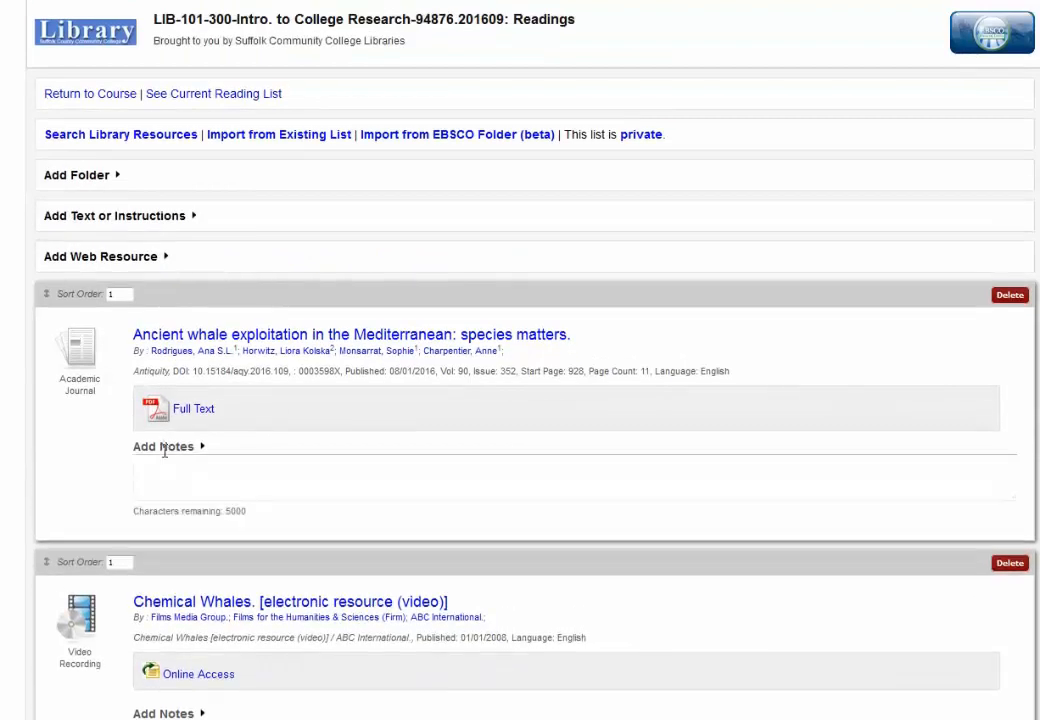
type("P")
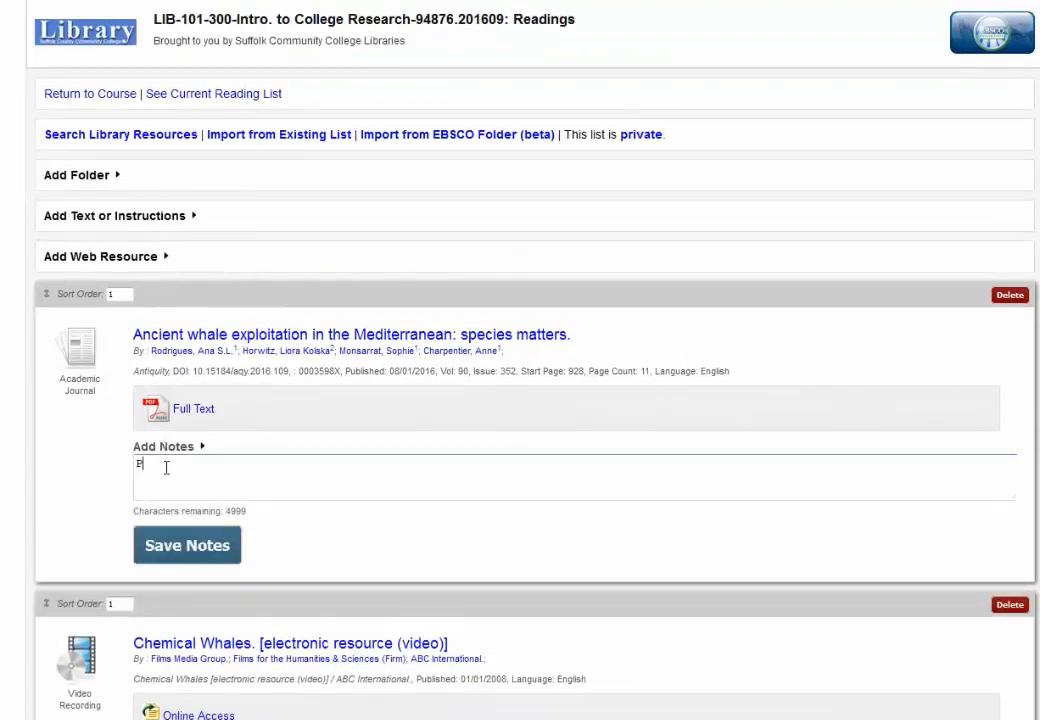
type("lease read this artilce")
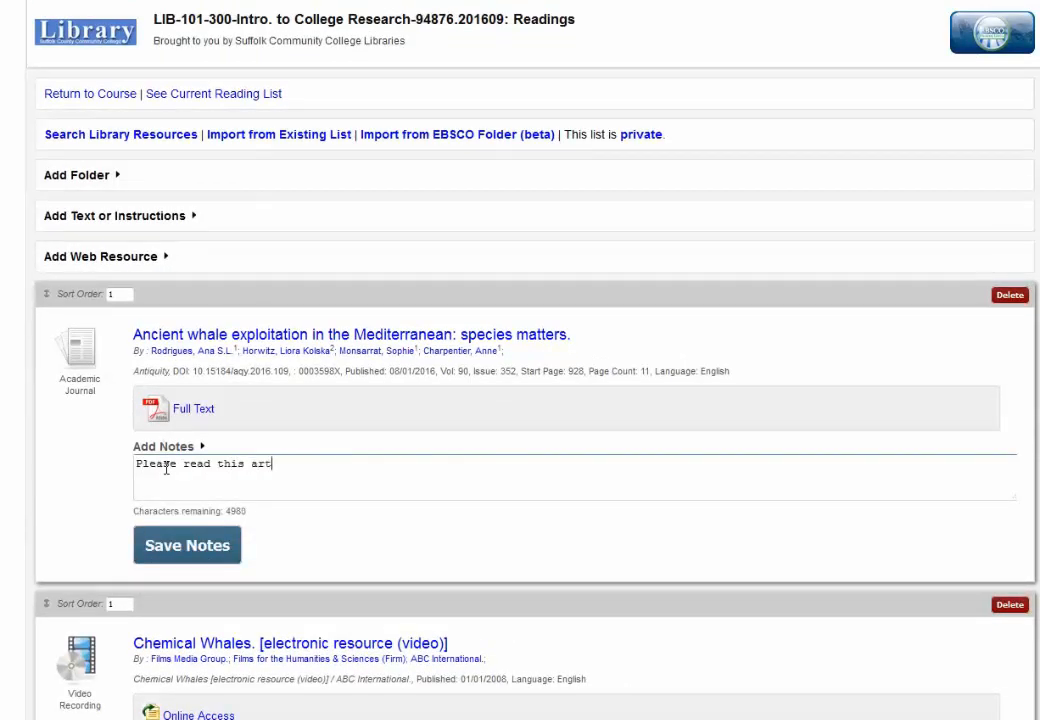
key("BackSpace")
key("BackSpace")
key("BackSpace")
key("BackSpace")
type("cle before class on")
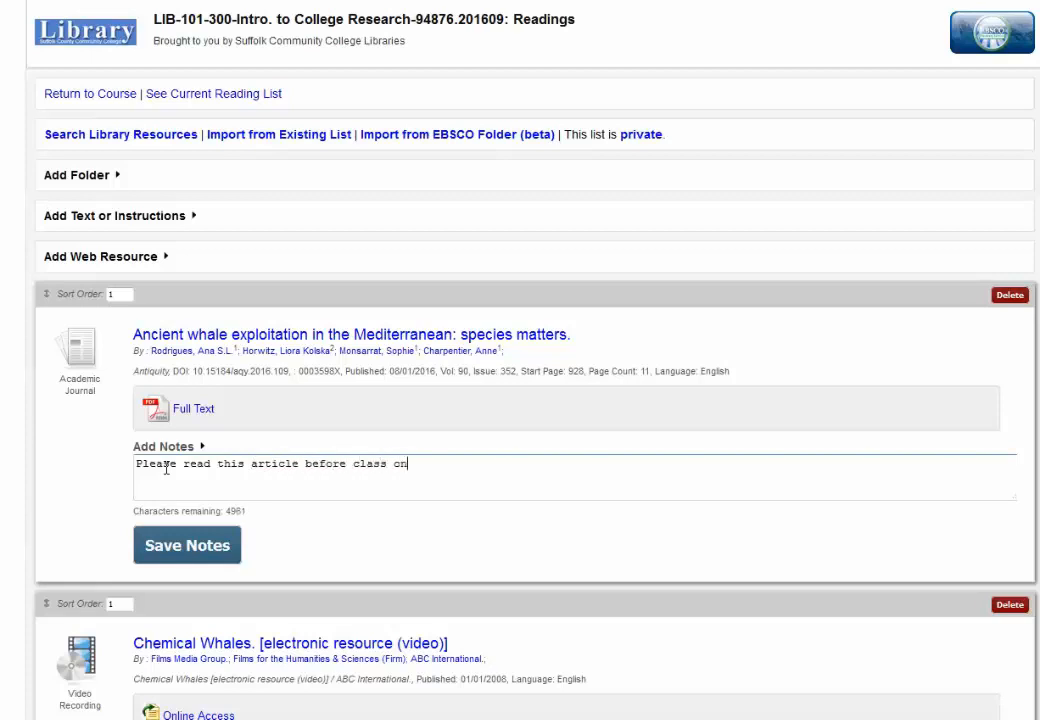
type(" Wednesday the 12th....")
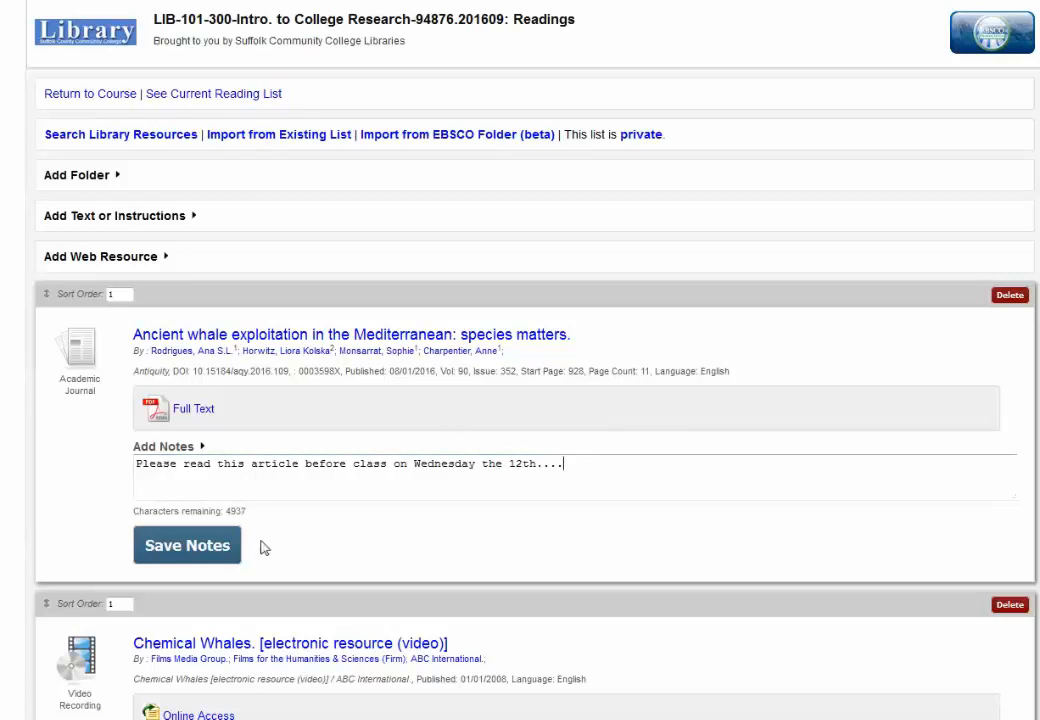
left_click(201, 556)
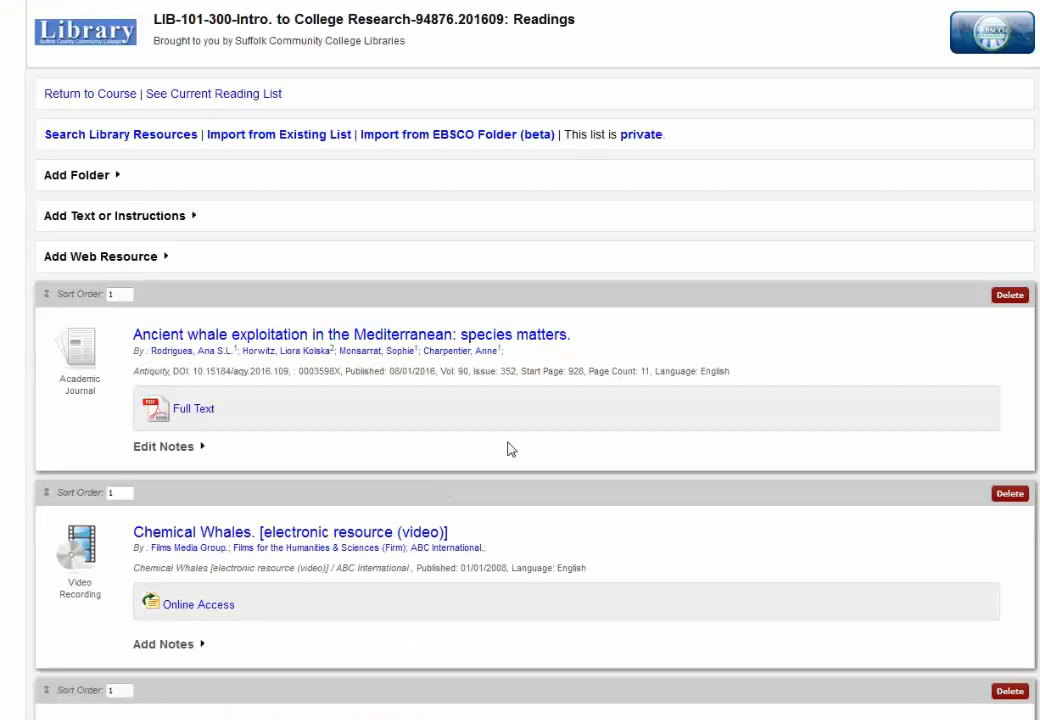
scroll(510, 443, "down", 3)
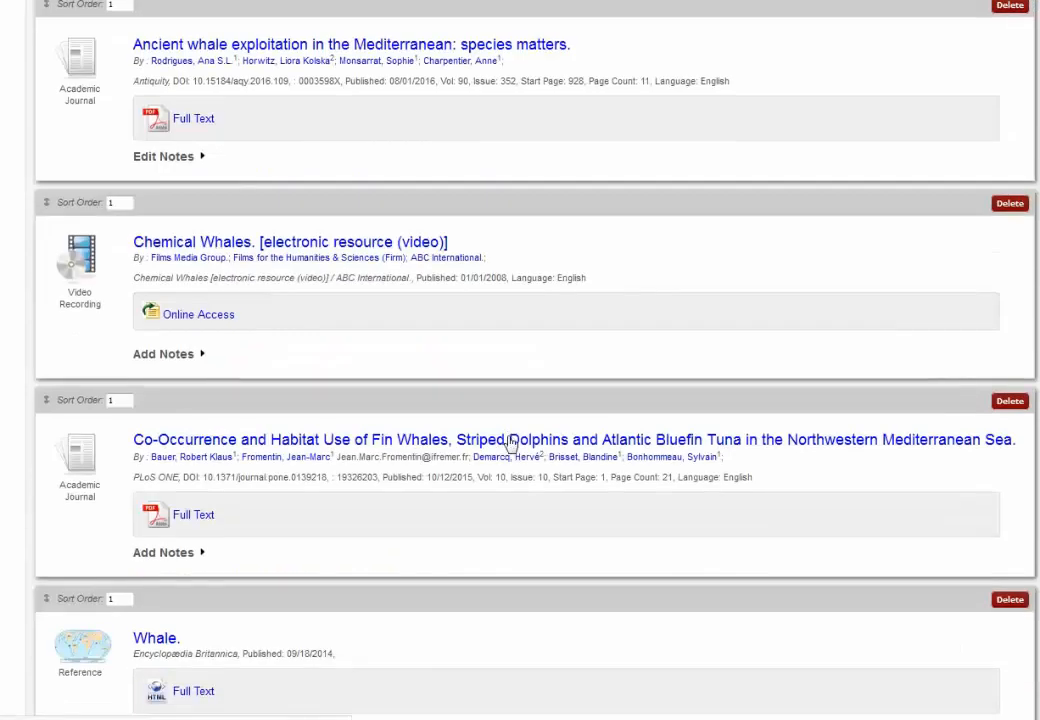
scroll(510, 441, "up", 3)
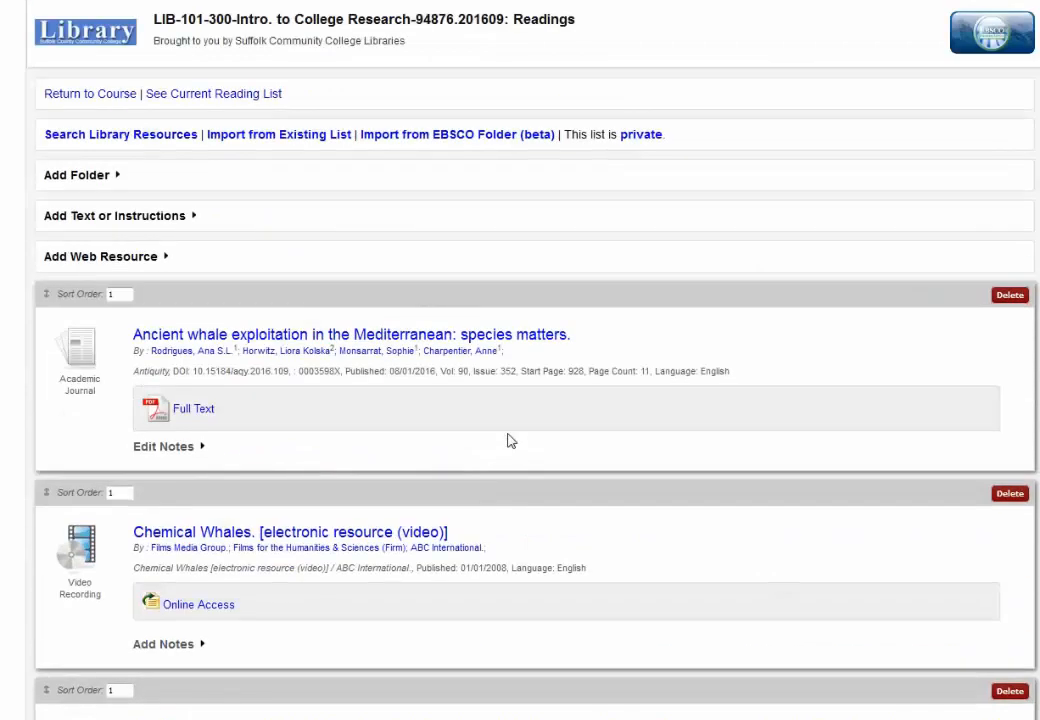
Step: Return to the course, switch on Student Preview, and view the Readings list under Content
left_click(88, 95)
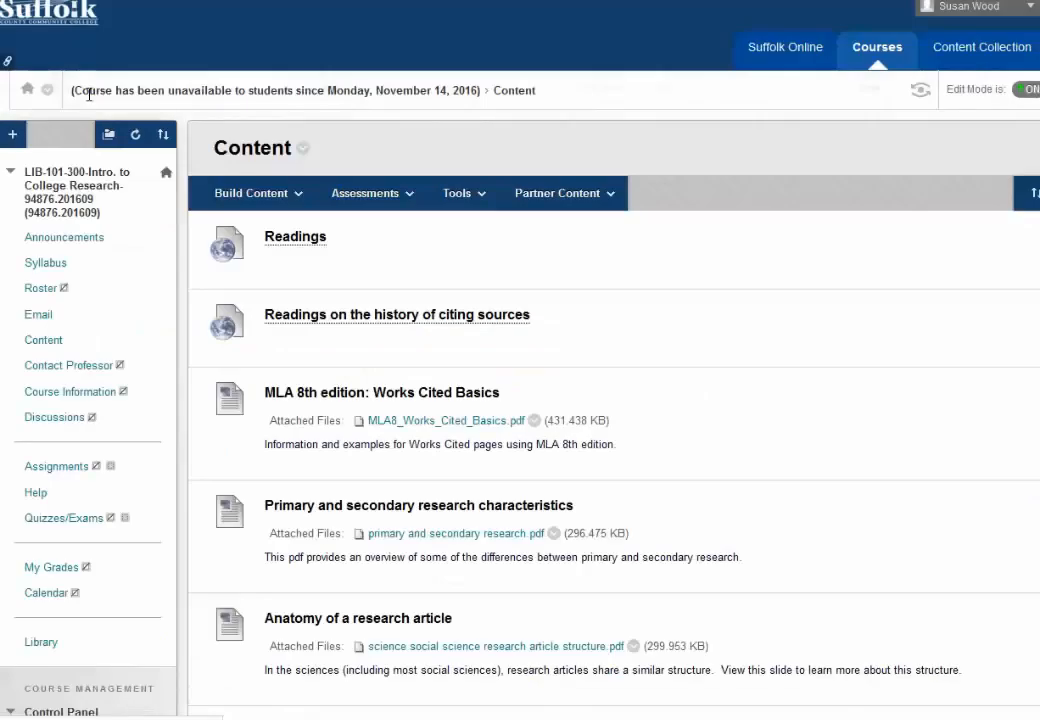
left_click(920, 93)
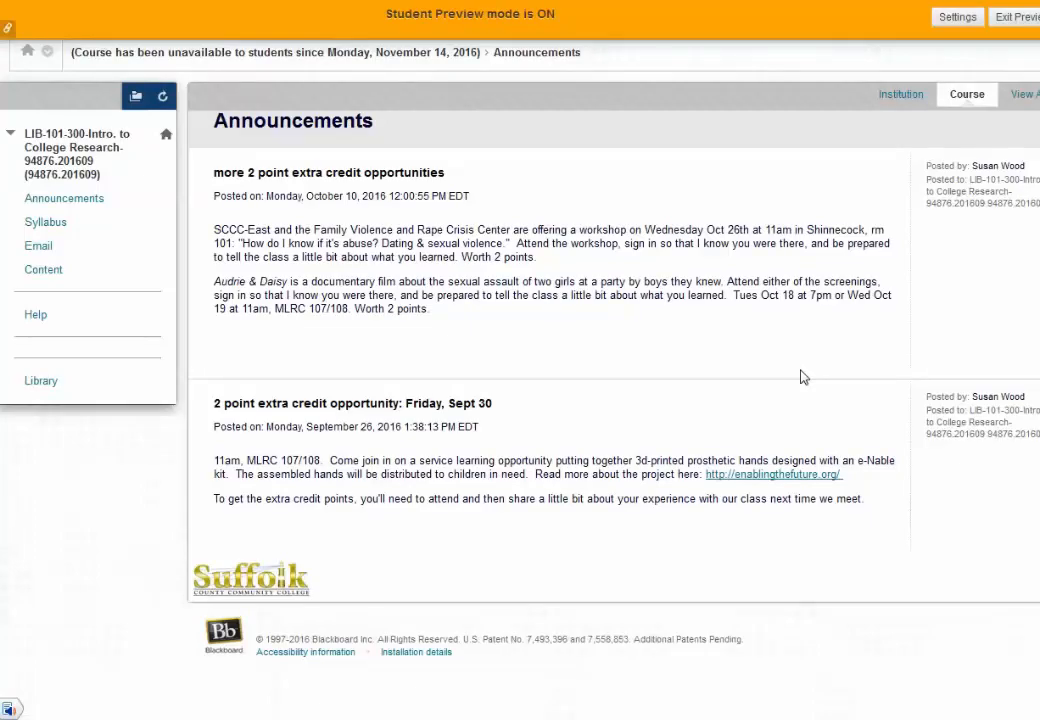
left_click(33, 276)
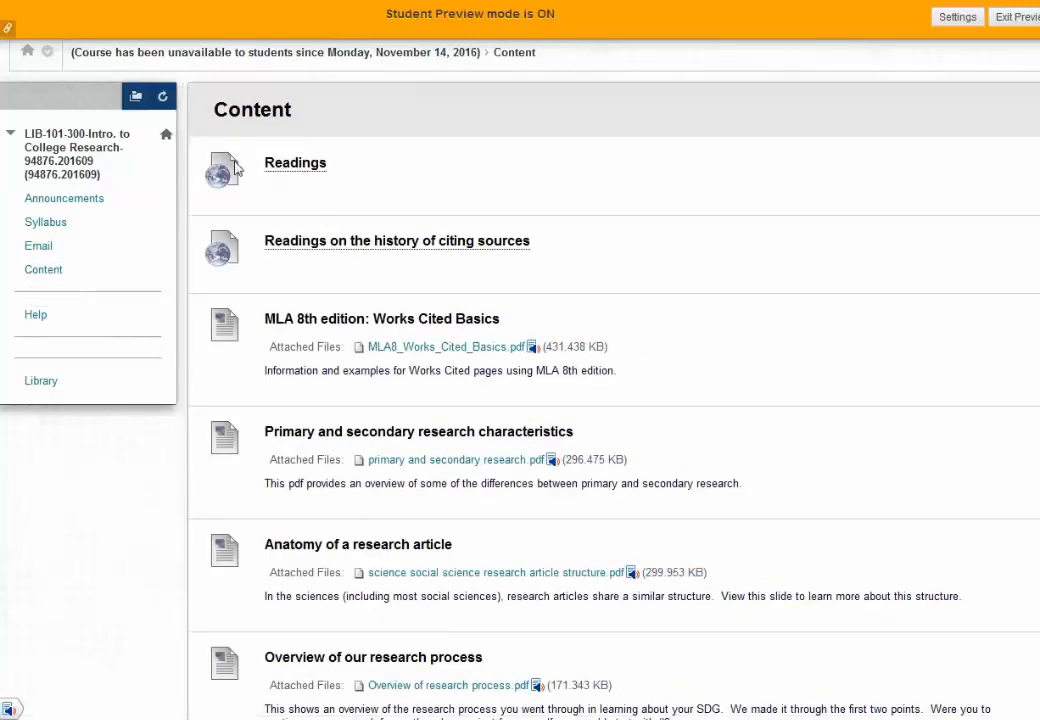
left_click(314, 169)
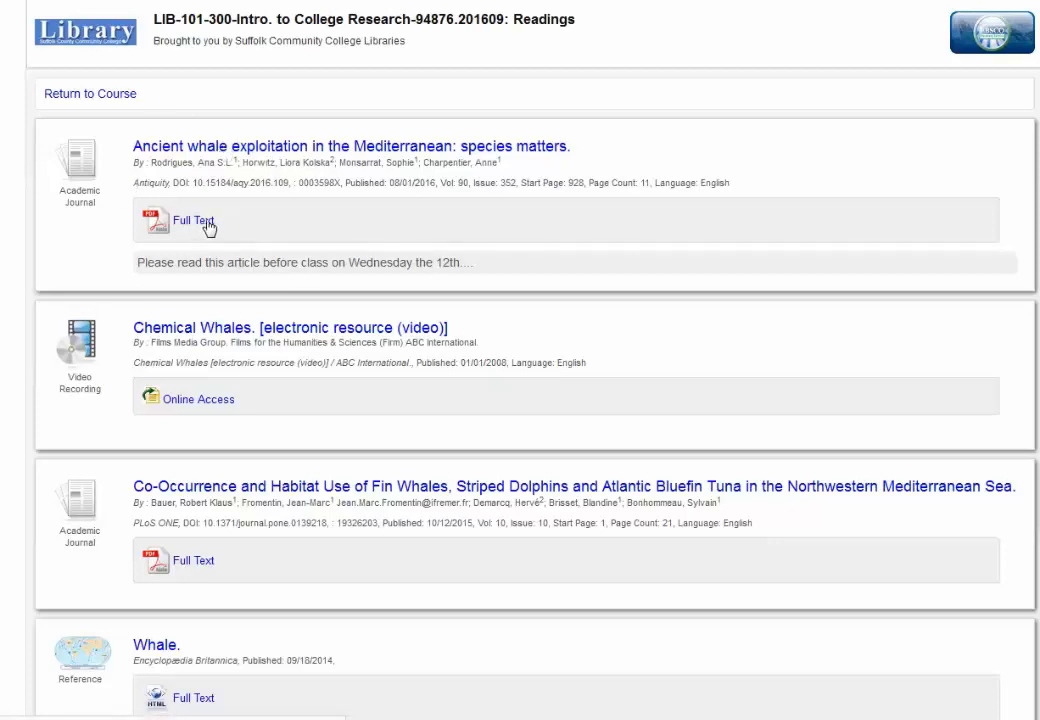
scroll(295, 376, "down", 1)
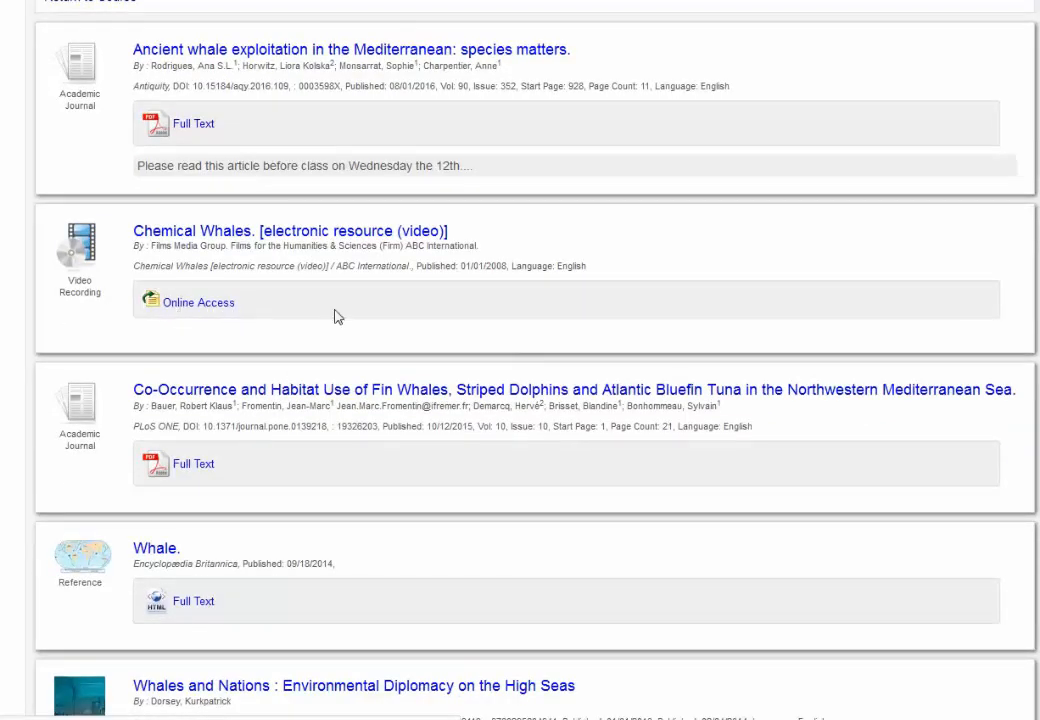
scroll(338, 316, "down", 1)
scroll(290, 380, "down", 1)
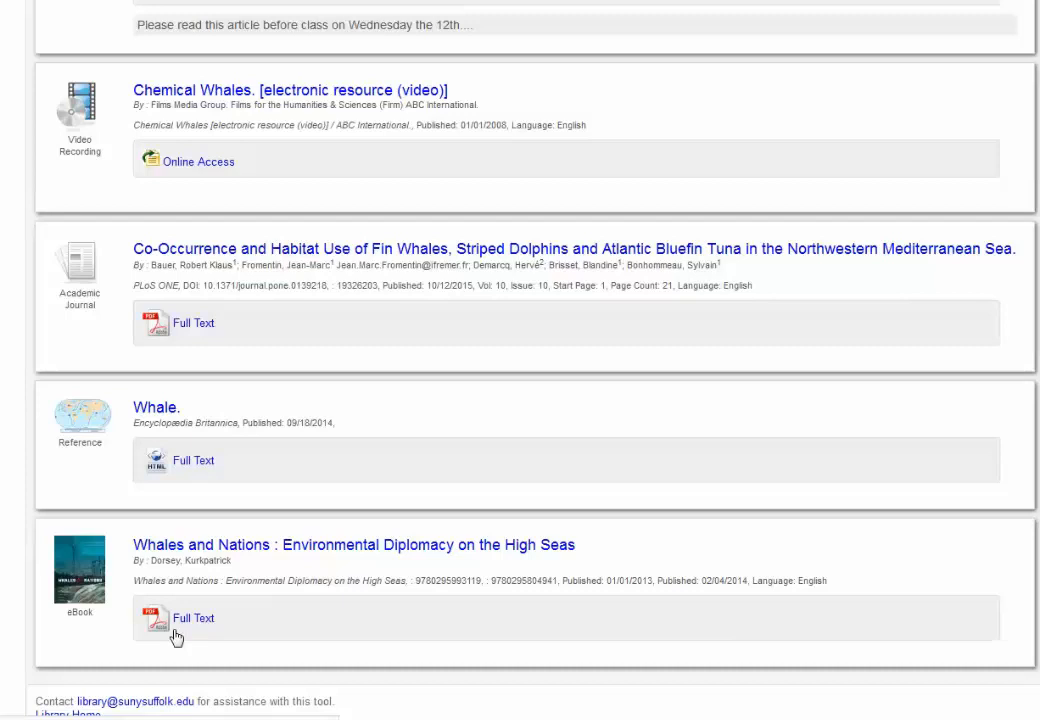
scroll(295, 515, "up", 3)
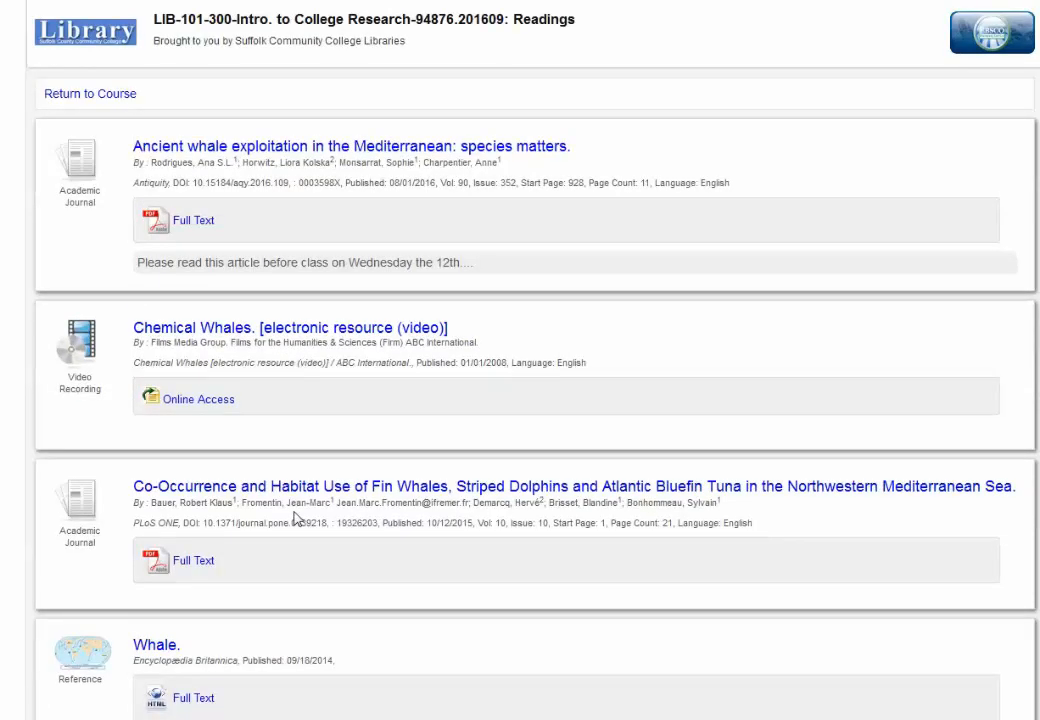